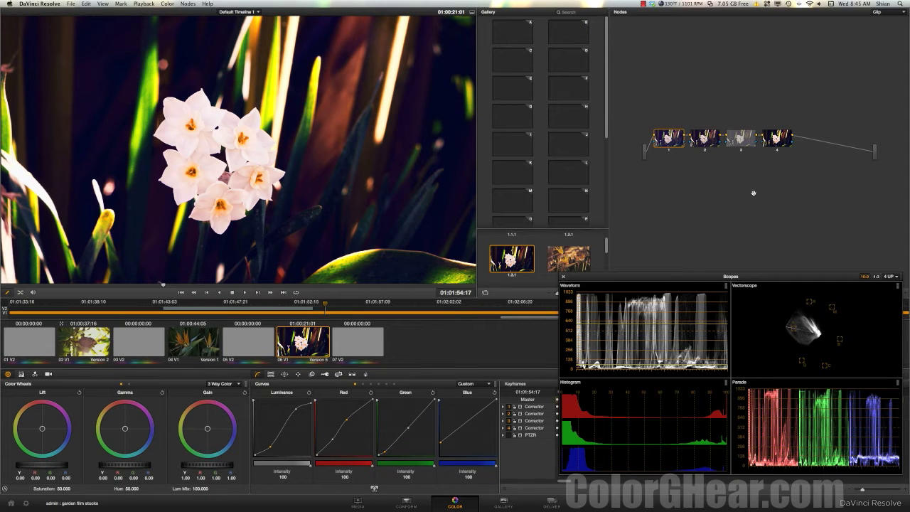
Compare Version 1 with the graded version of the flower clip, and toggle node 4 off and on
key(super+n)
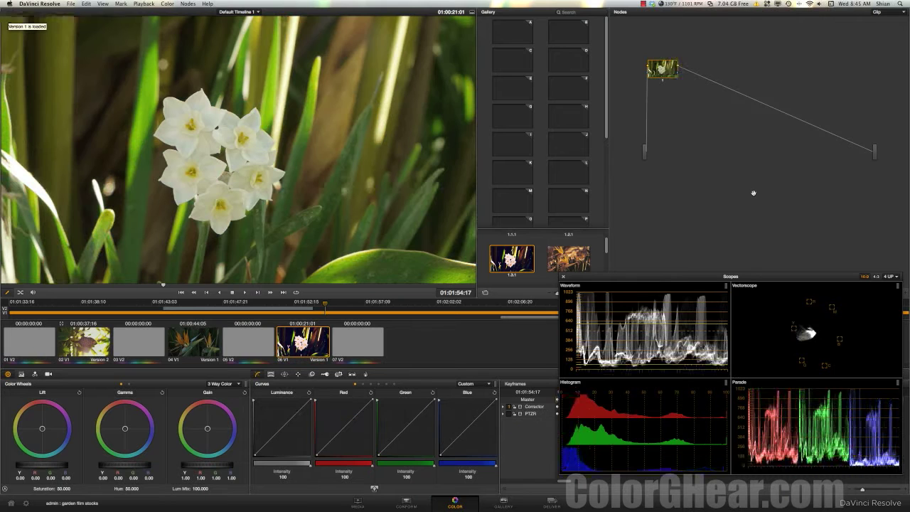
key(super+b)
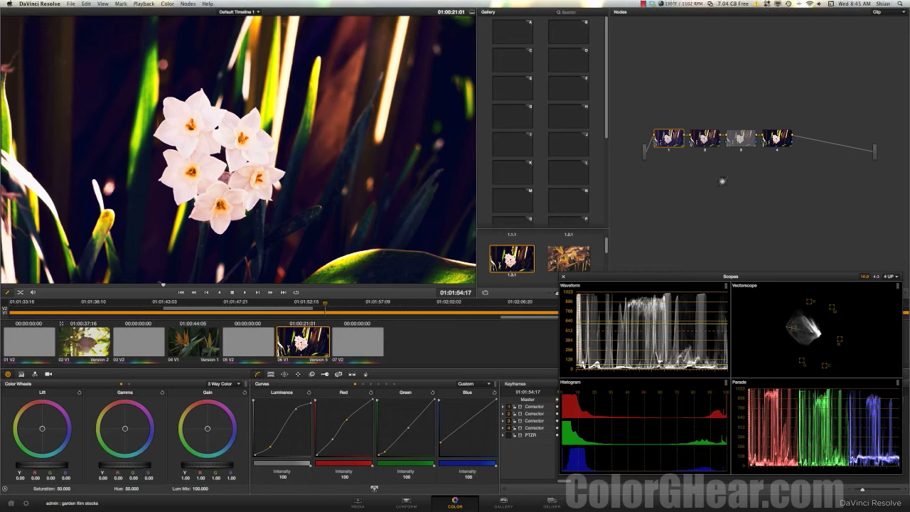
click(778, 150)
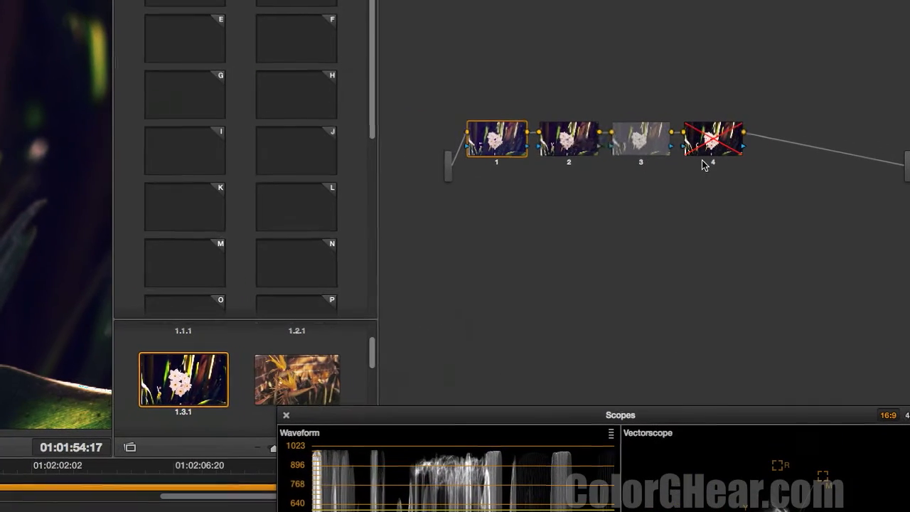
click(713, 165)
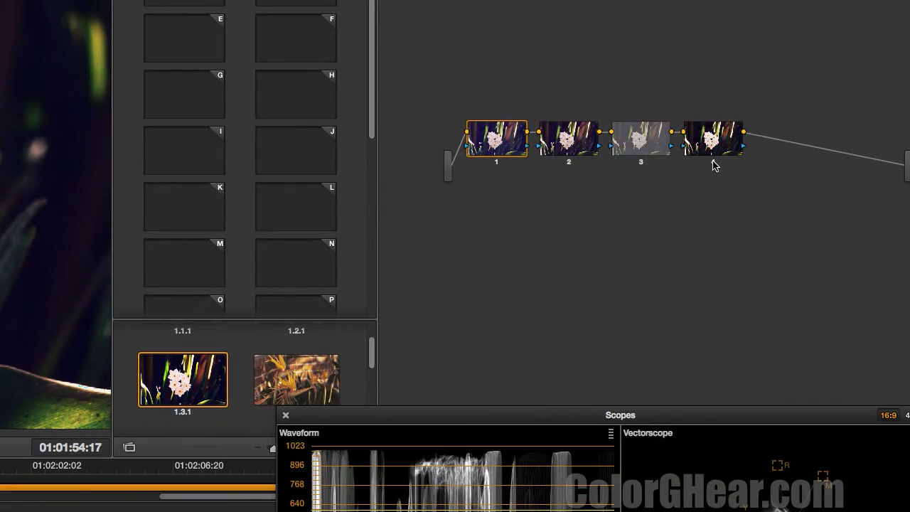
Label node 4 as "spectral"
right_click(714, 138)
click(739, 145)
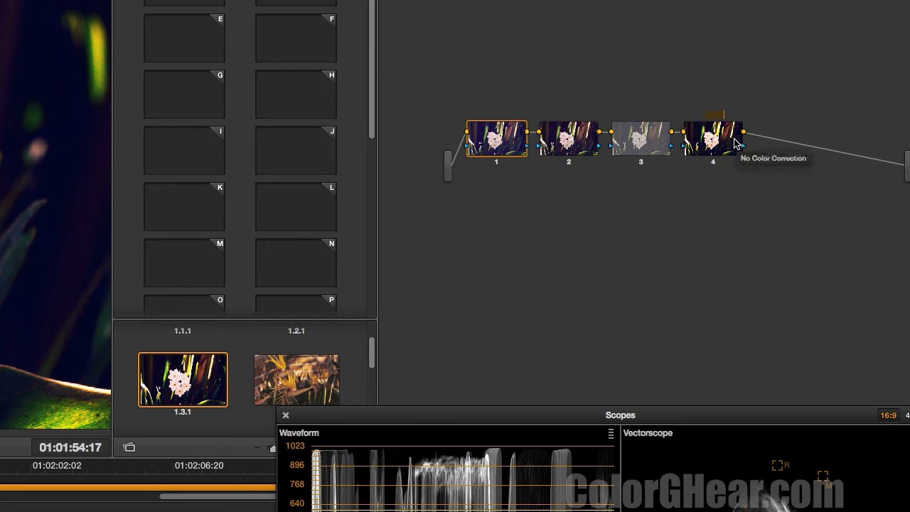
text(spect)
key(Return)
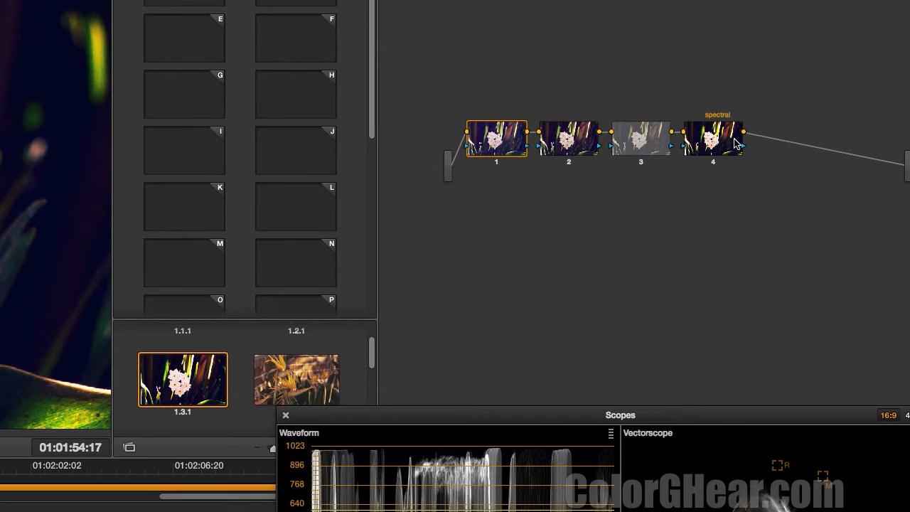
Label node 3 as "fuji 3513"
right_click(643, 136)
click(649, 144)
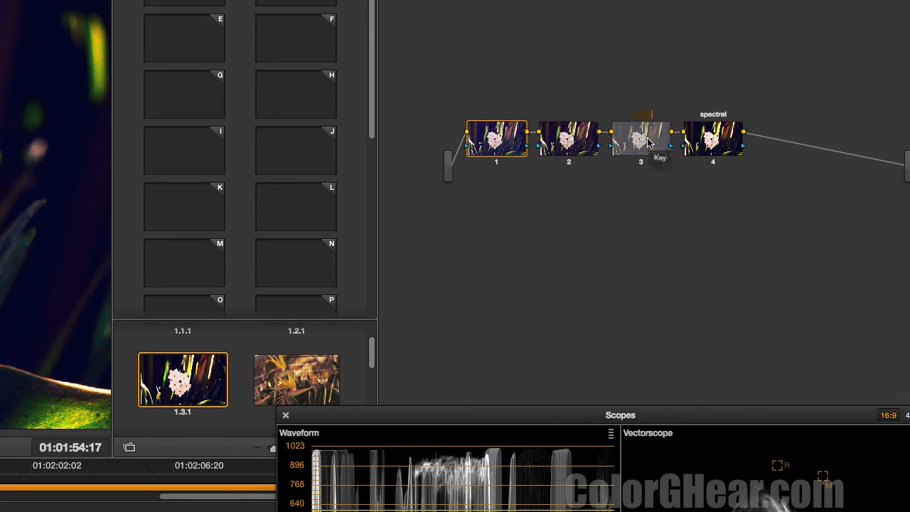
text(fuji 35)
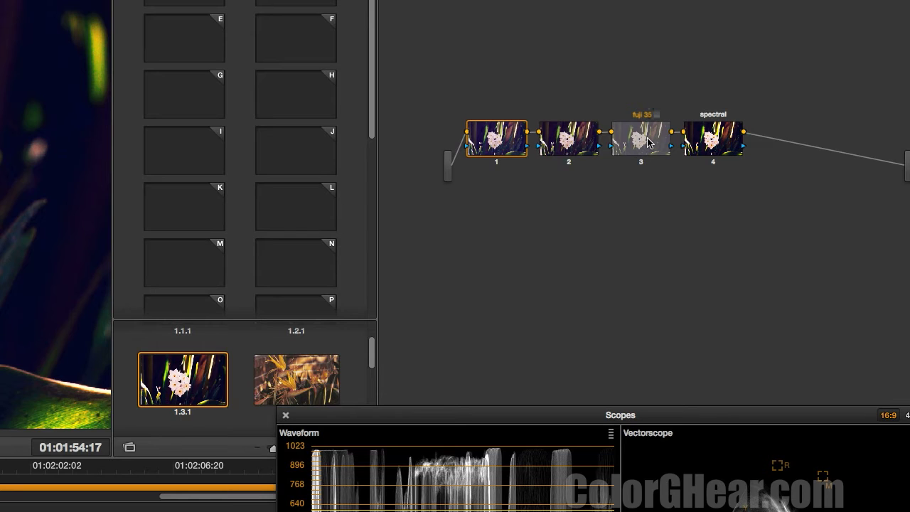
text(13)
Label node 2 as "simply warmer"
right_click(578, 139)
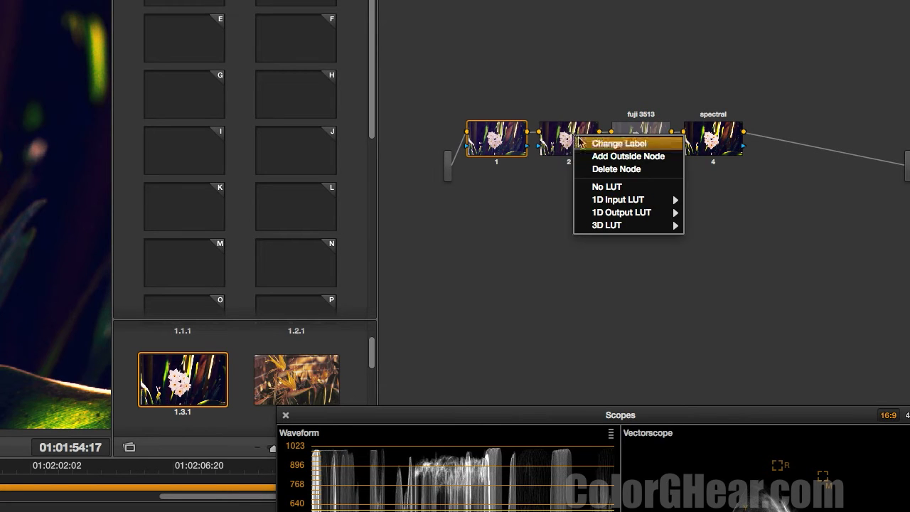
click(580, 143)
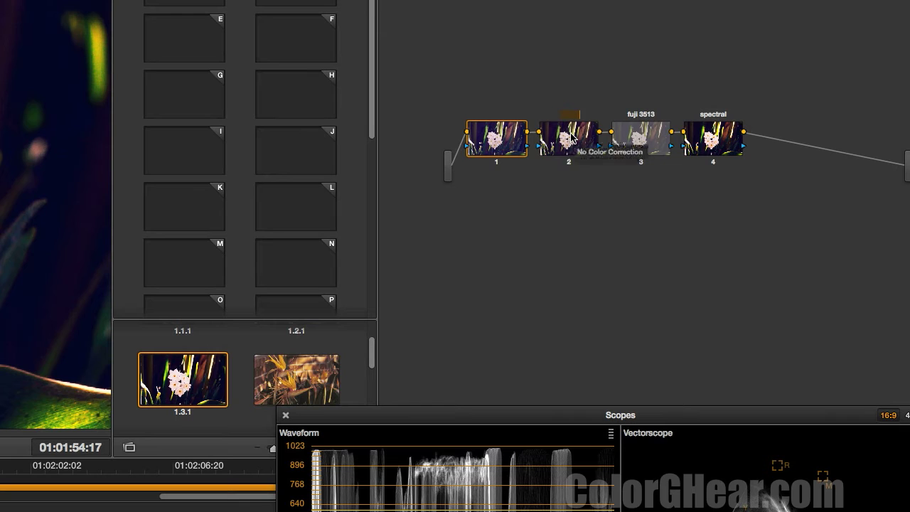
text(simpl)
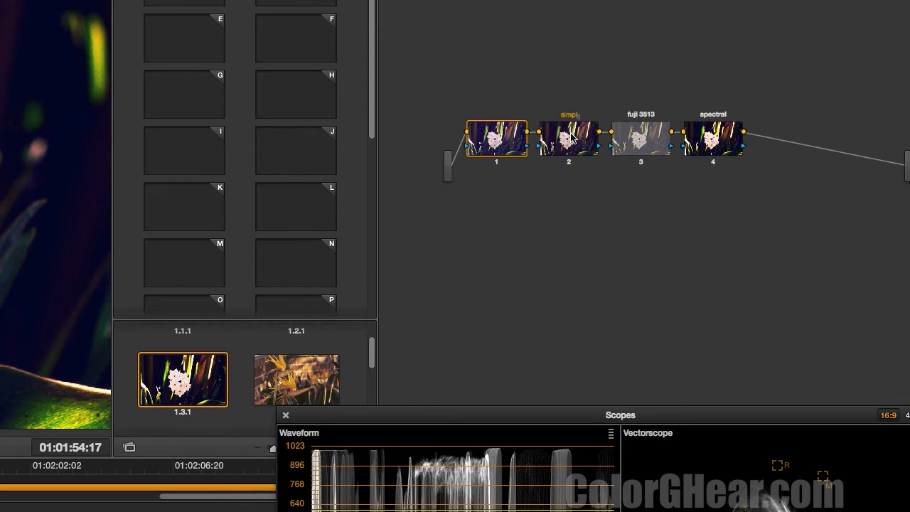
text(y warmer)
key(Return)
Label node 1 as "curves"
right_click(498, 136)
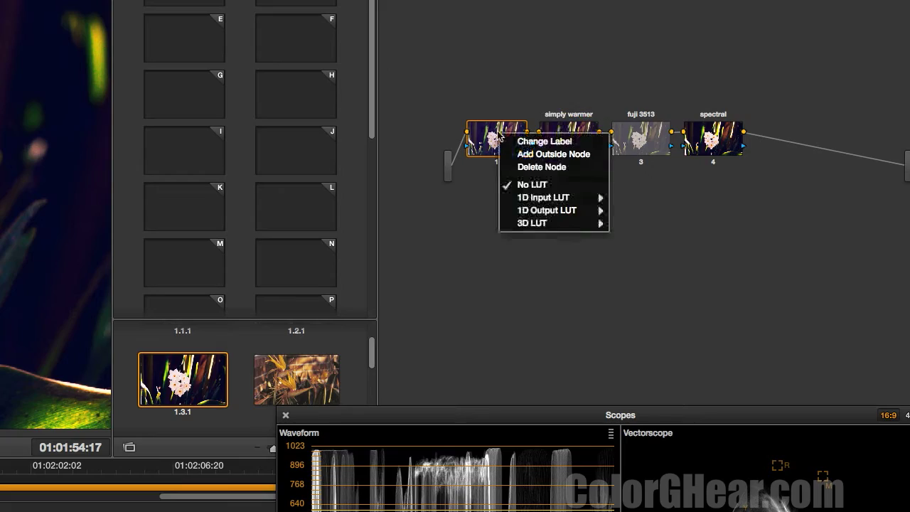
mouse_move(546, 213)
click(575, 142)
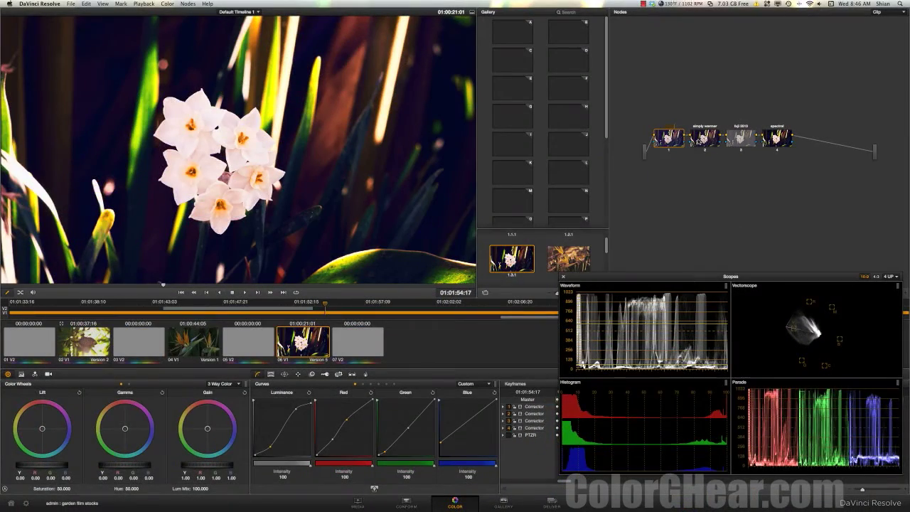
text(curves)
key(Return)
Disable all four nodes from spectral back to curves, and re-enable only the curves node
click(777, 150)
click(742, 150)
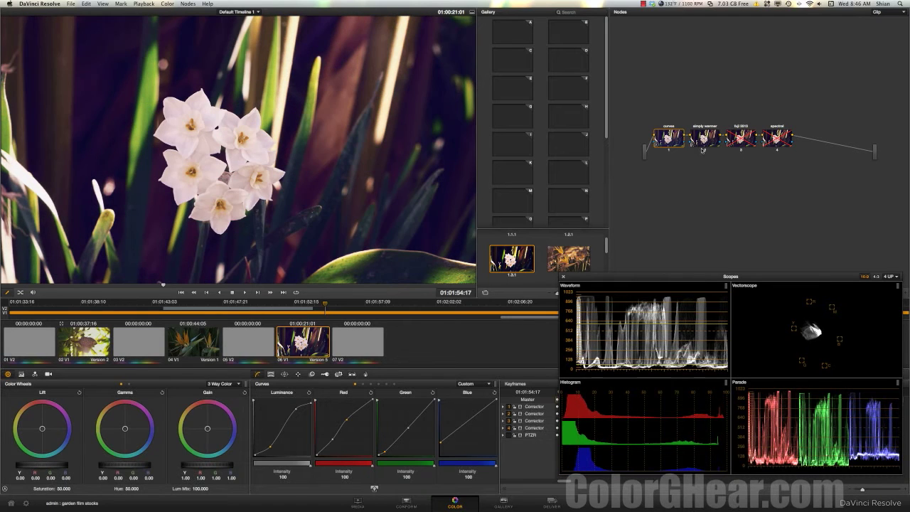
click(705, 150)
click(670, 150)
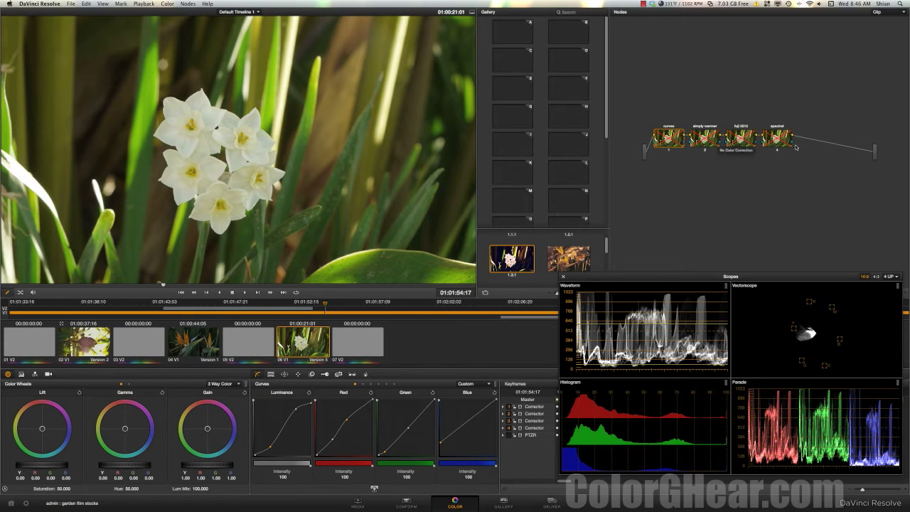
click(668, 150)
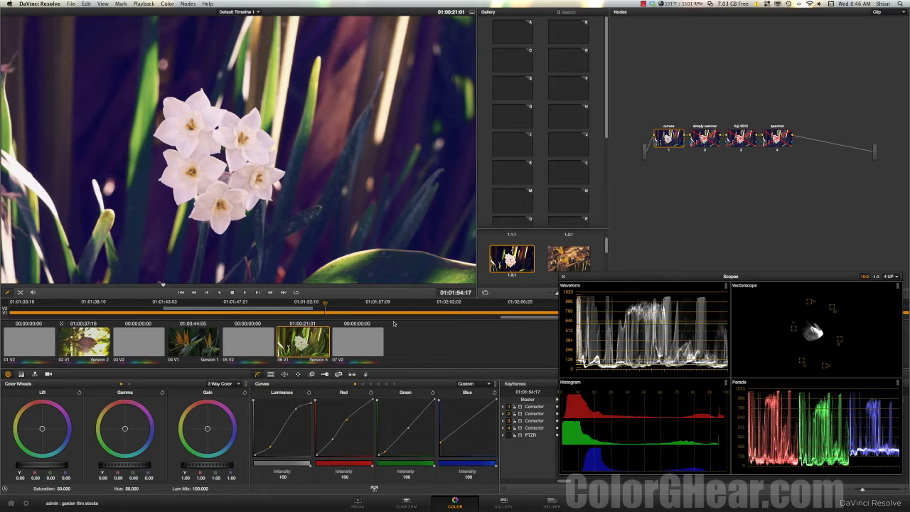
Reset the luminance, red, green and blue curves of the curves node
click(309, 392)
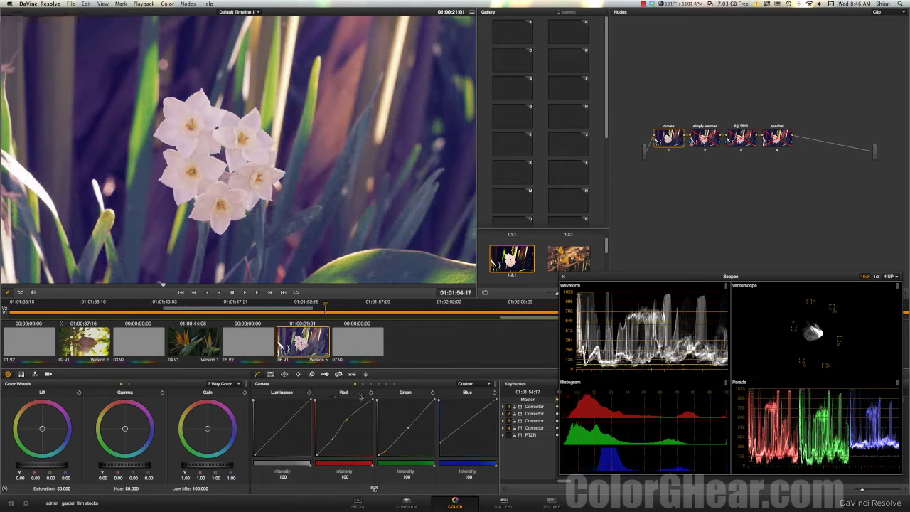
click(371, 392)
click(432, 392)
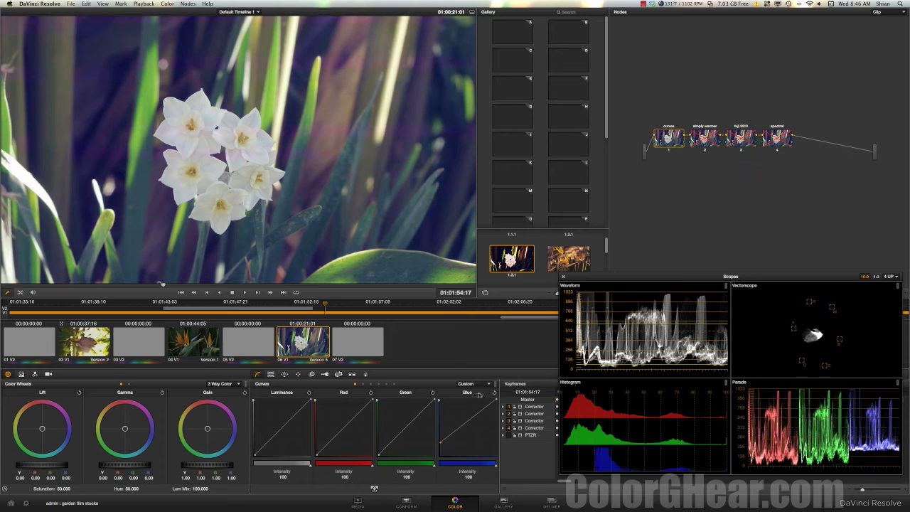
click(495, 392)
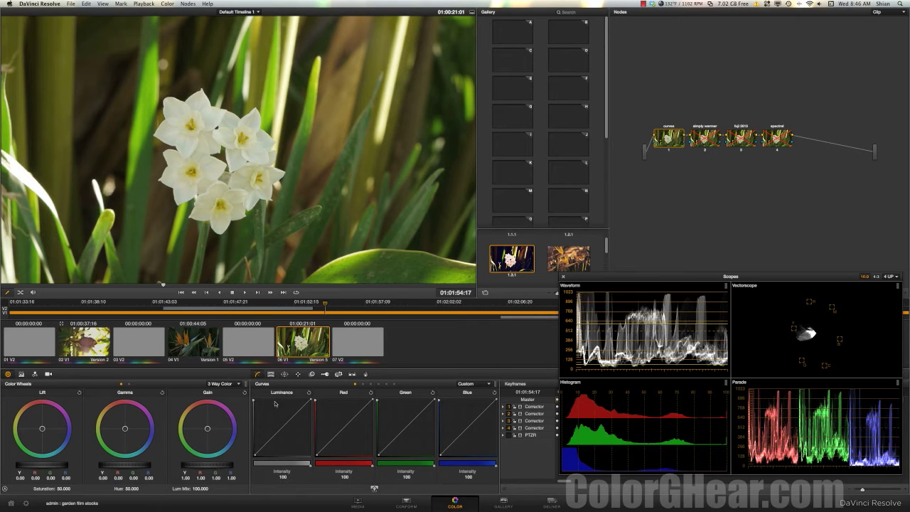
Try lowering the luminance curve's white point, and return its white and black points to their default positions
drag(254, 402, 254, 408)
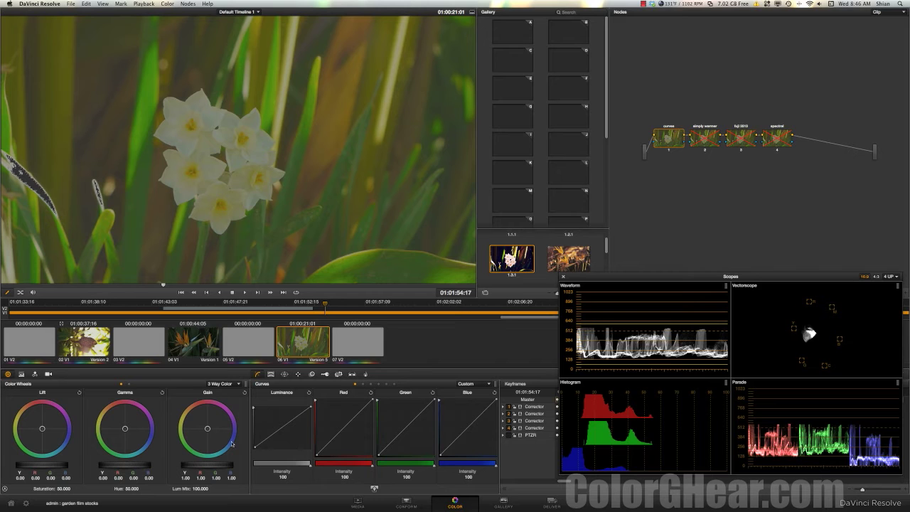
drag(253, 410, 254, 404)
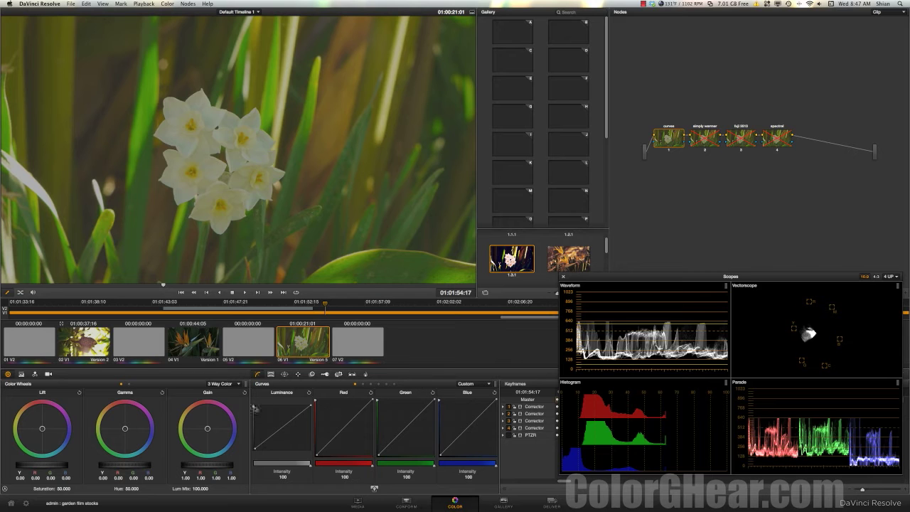
drag(254, 407, 254, 401)
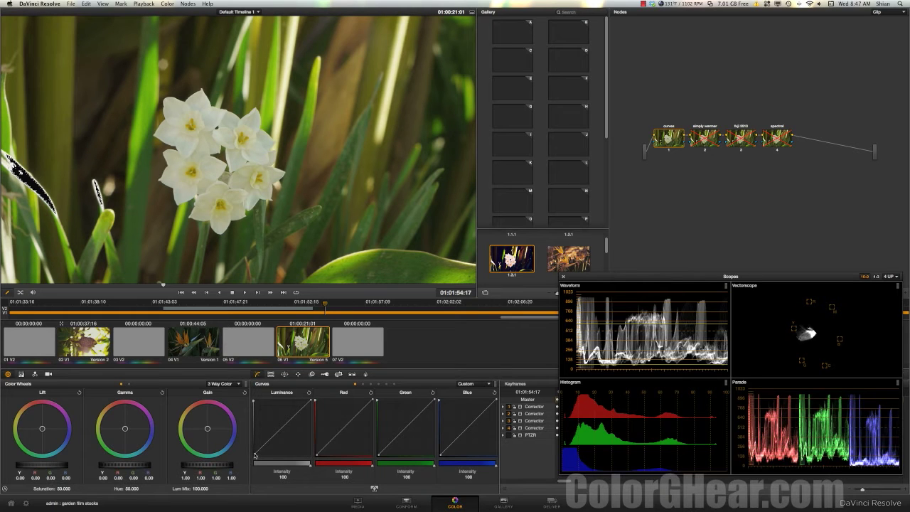
drag(255, 456, 258, 459)
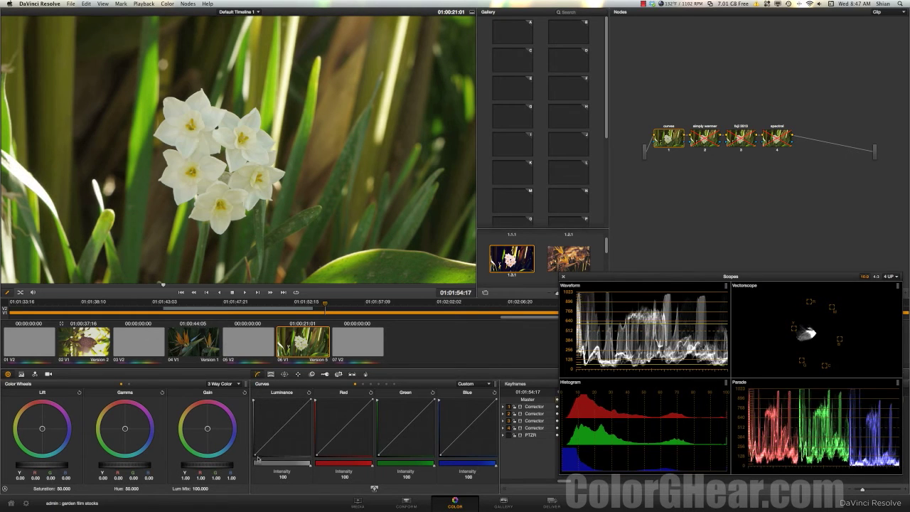
Lower the luminance curve's white point slightly and raise its black point to lift the shadows
drag(254, 402, 254, 404)
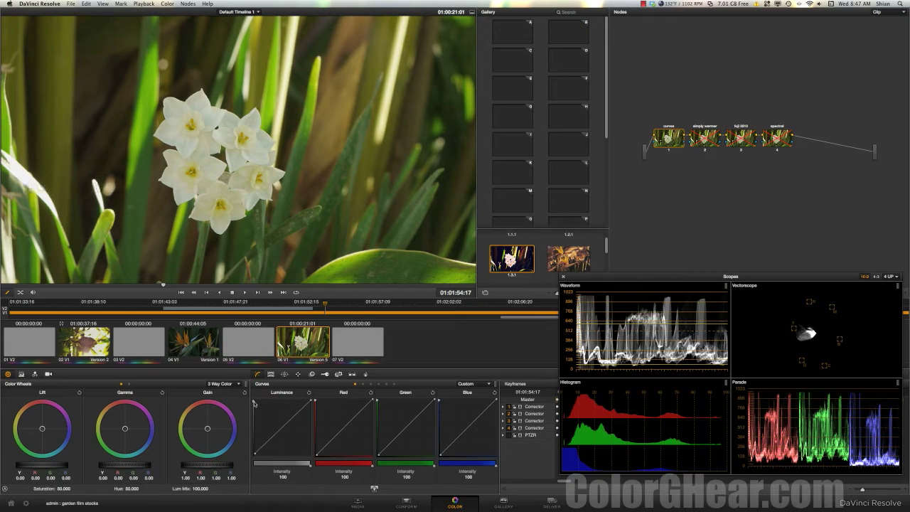
drag(255, 455, 256, 447)
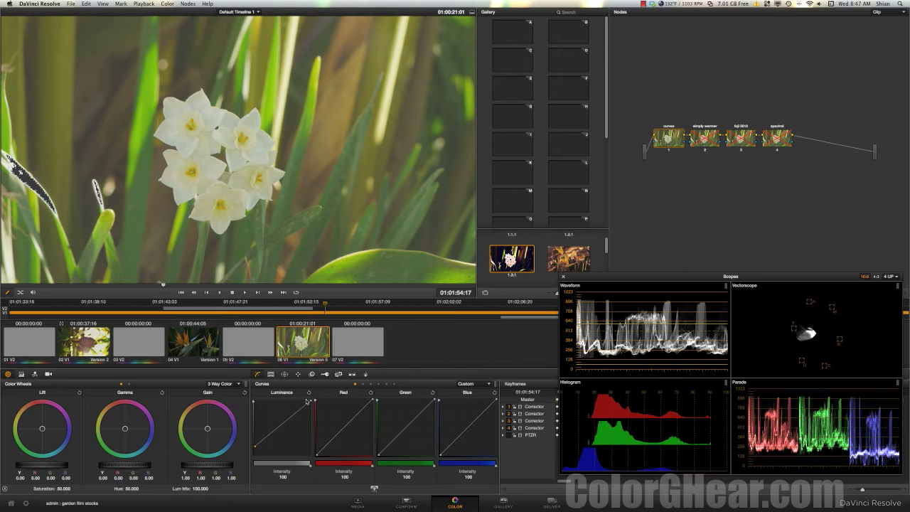
Move the Scopes window off the timeline, scrub the playhead to 01:01:54:16, and place the window back below the node graph
drag(694, 277, 583, 120)
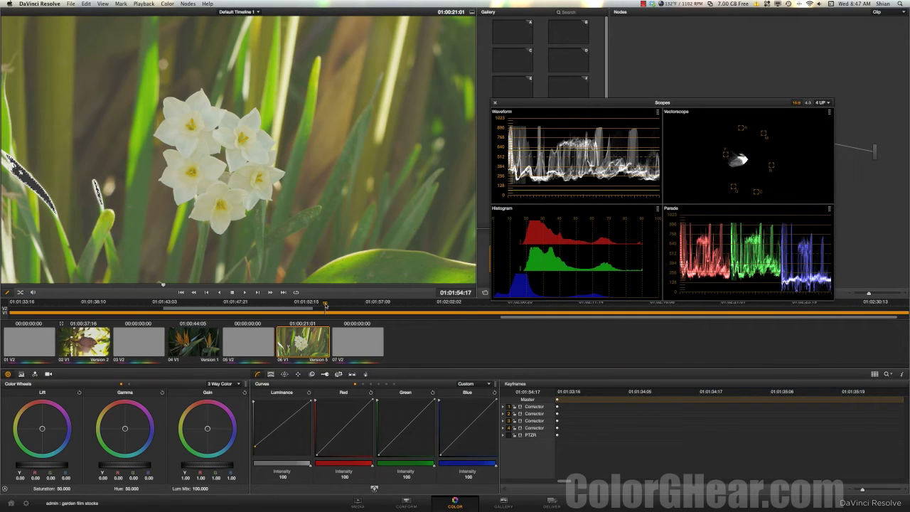
drag(326, 306, 325, 306)
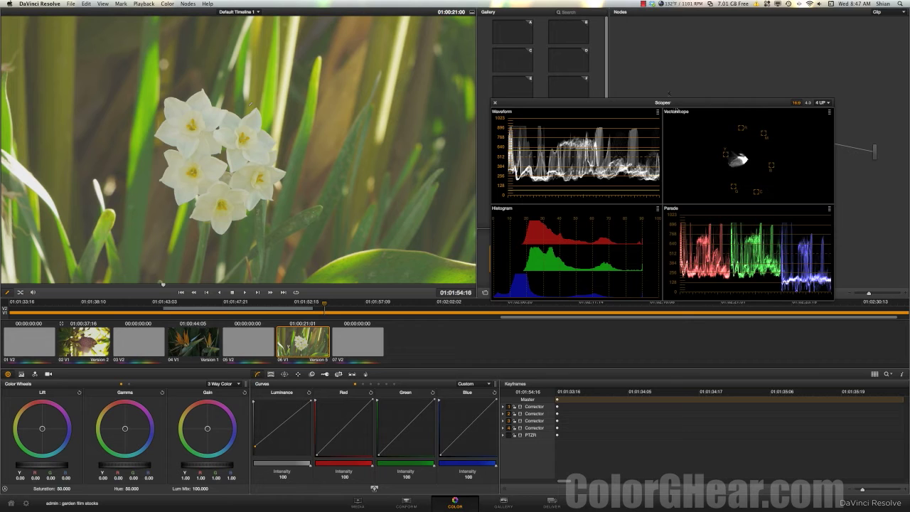
drag(640, 106, 704, 265)
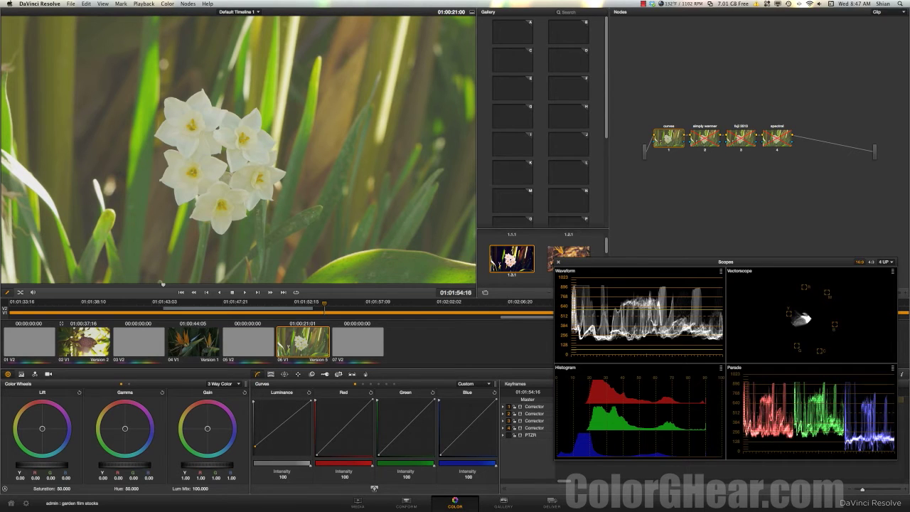
mouse_move(693, 263)
mouse_down()
mouse_move(703, 270)
mouse_move(696, 266)
mouse_up()
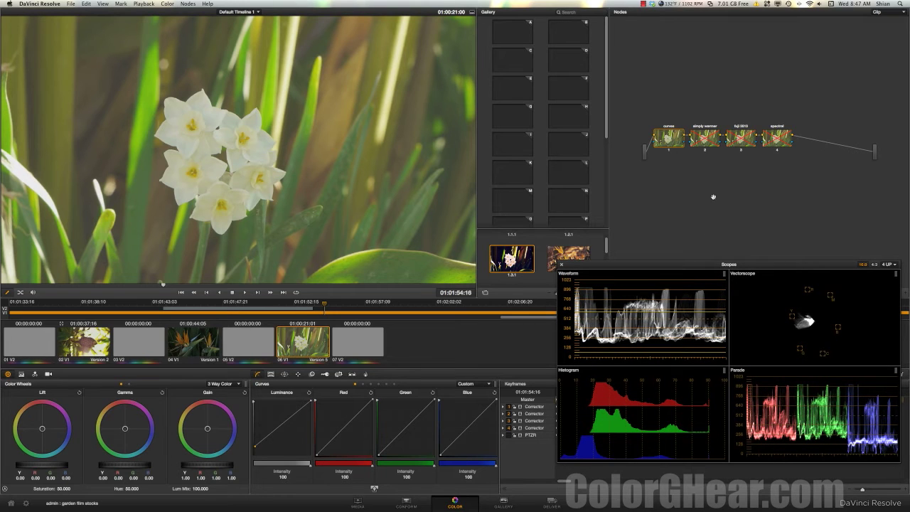
drag(679, 268, 679, 272)
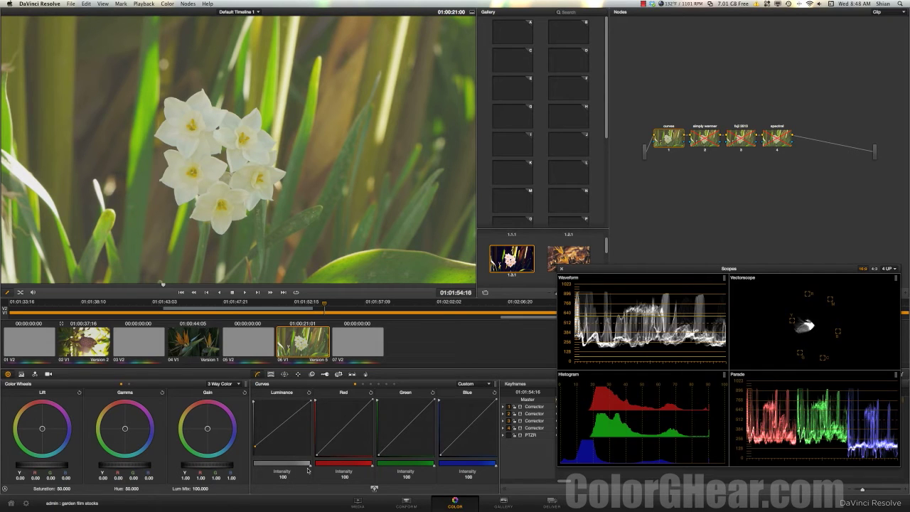
Check the Gang Custom Curves option, bend the green curve's midtones upward on its own, and reset the green curve
click(497, 385)
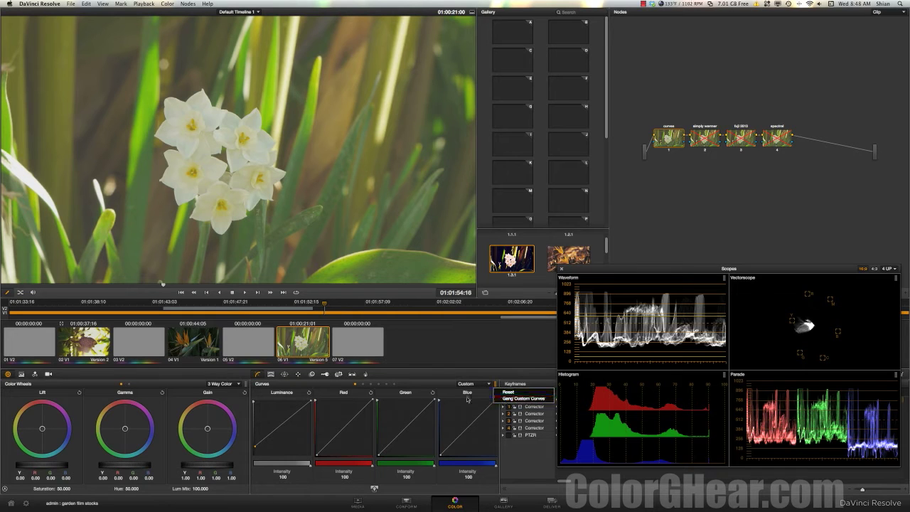
click(496, 399)
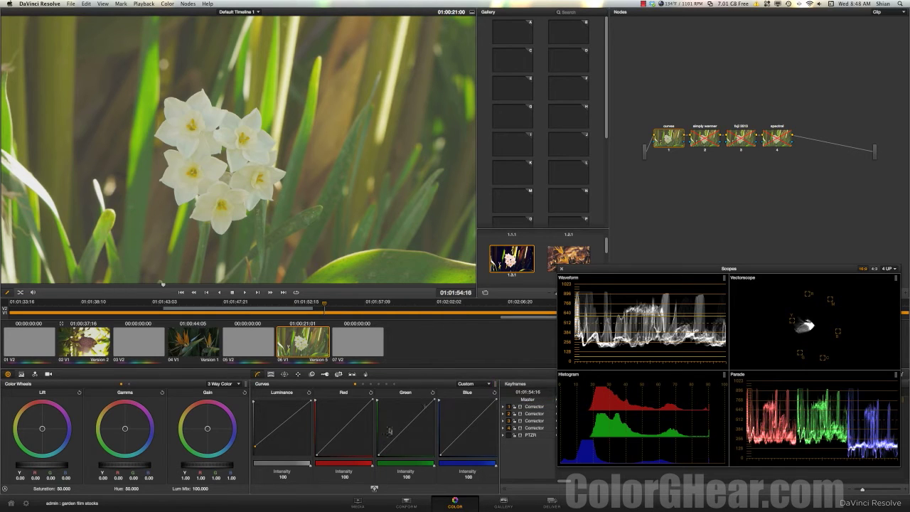
drag(404, 431, 397, 422)
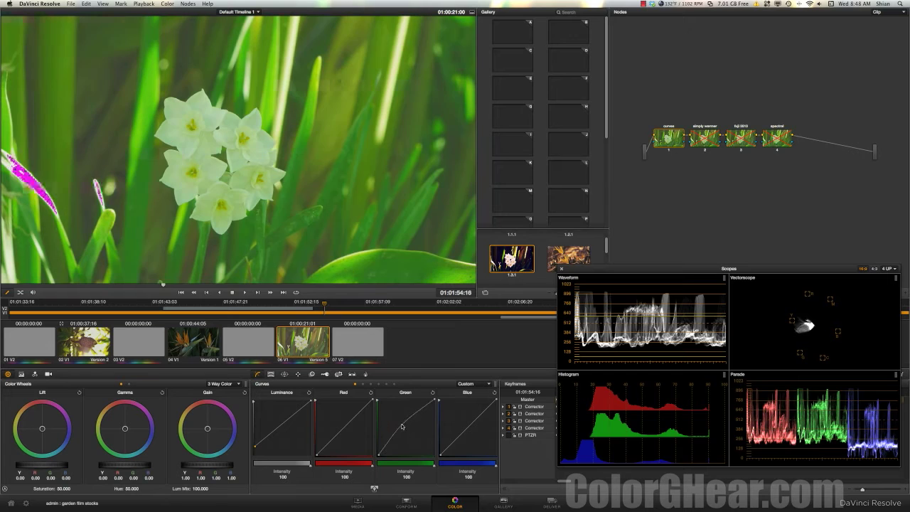
click(433, 394)
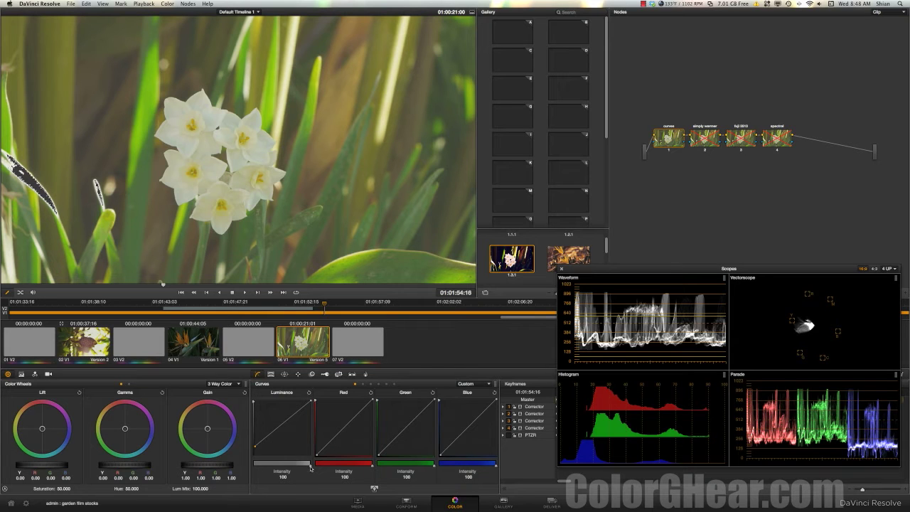
Reduce the luminance curve's intensity to 72
drag(311, 468, 289, 467)
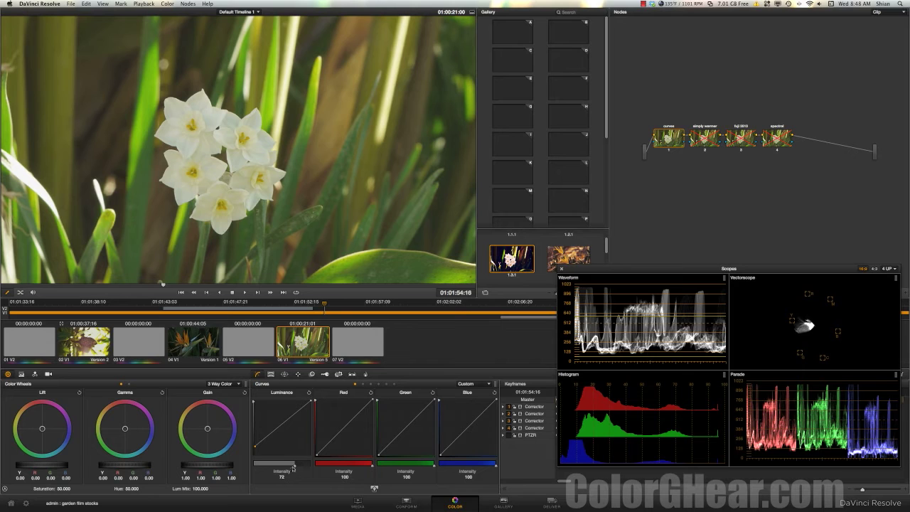
Restore the luminance curve's intensity to 100 and reset the luminance curve to a straight line
drag(295, 468, 293, 468)
double_click(293, 468)
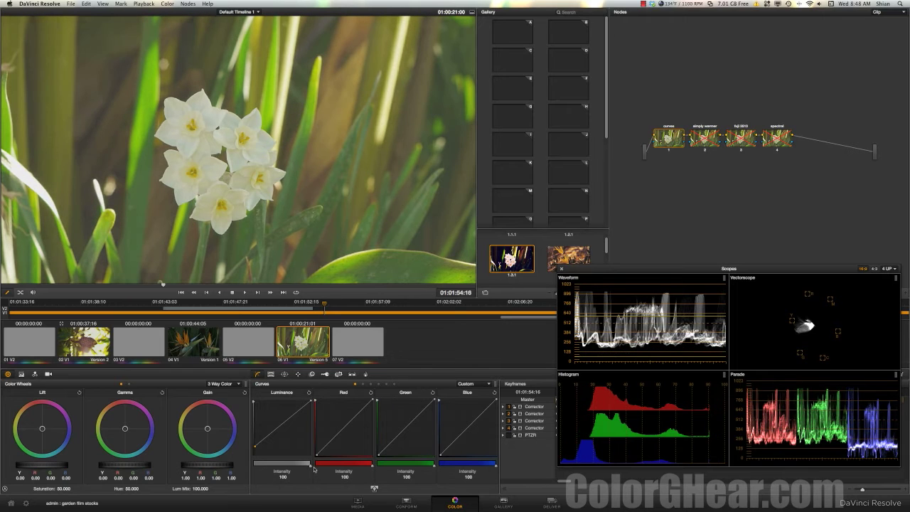
click(308, 392)
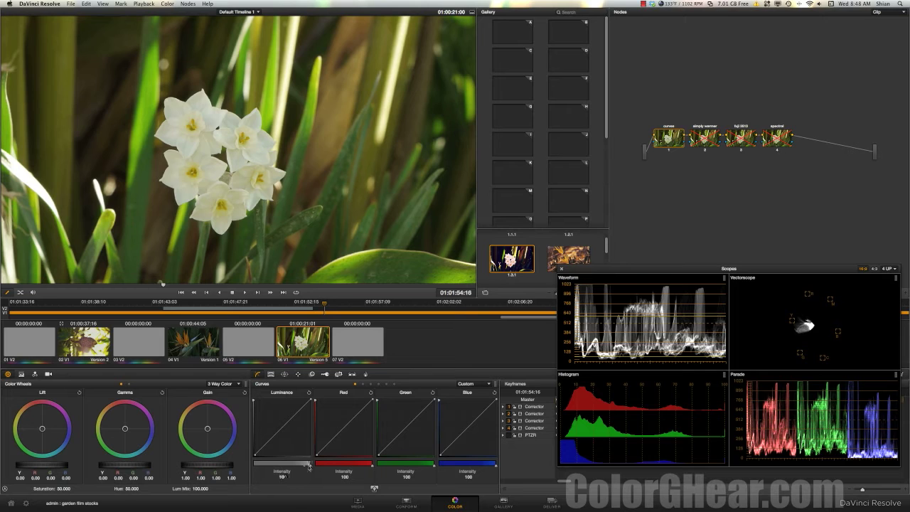
drag(309, 467, 290, 467)
Shape the luminance curve into an S by lifting the highlights and lowering the shadows, with a lowered white point and raised black point
drag(302, 411, 298, 408)
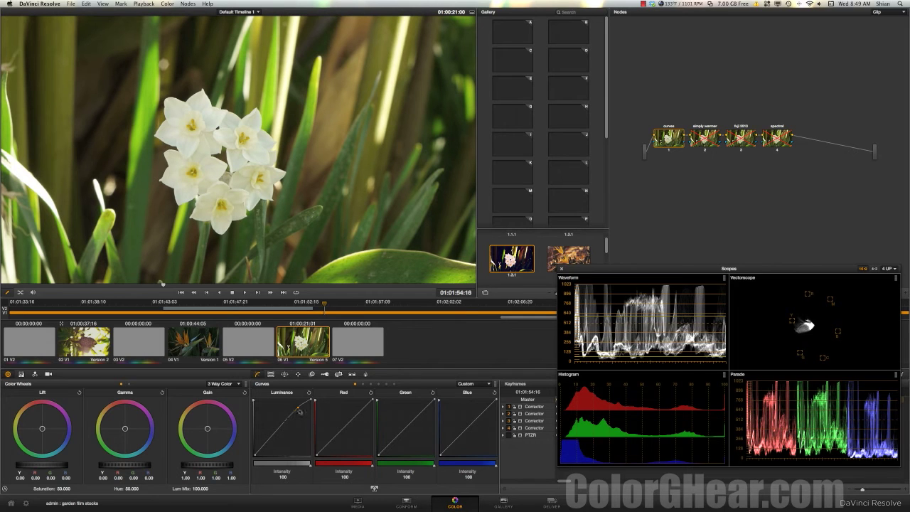
drag(298, 409, 313, 403)
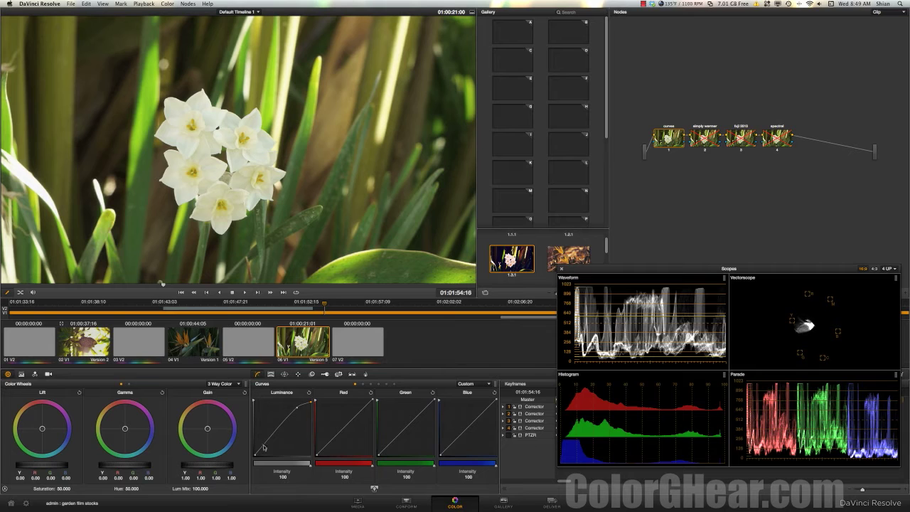
drag(264, 447, 265, 449)
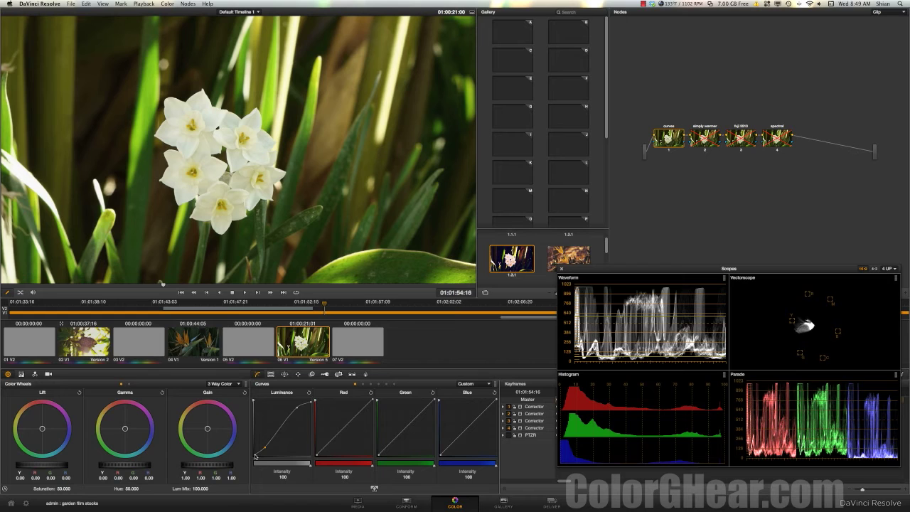
drag(256, 455, 257, 455)
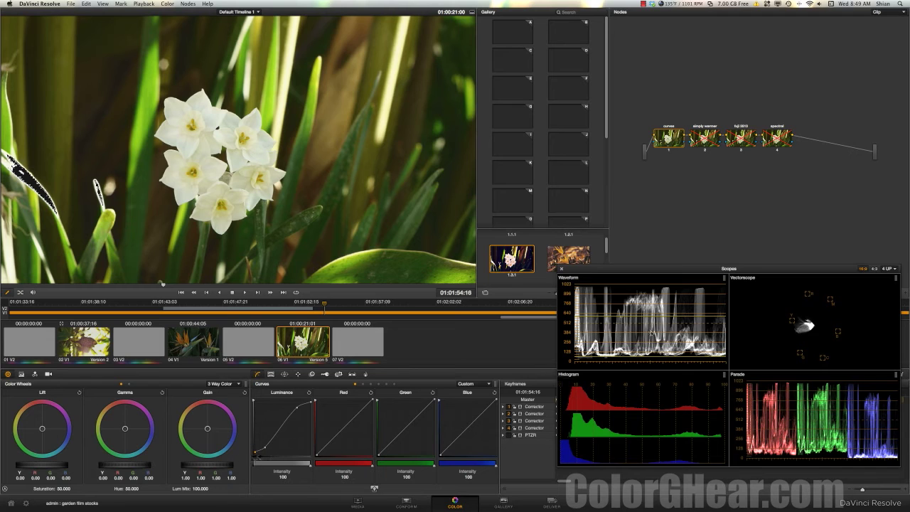
Fine-tune the luminance curve's shadow and black points, and return its upper-left range handle to full height
click(267, 449)
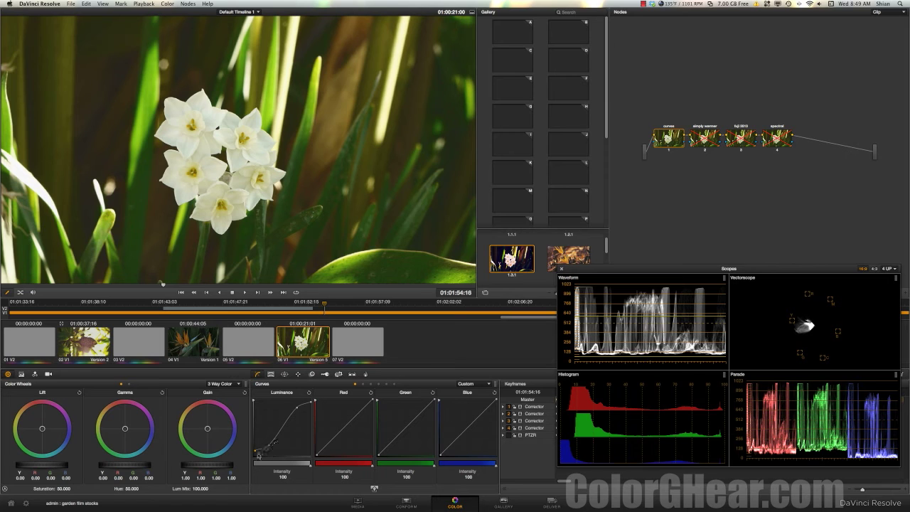
drag(258, 458, 255, 459)
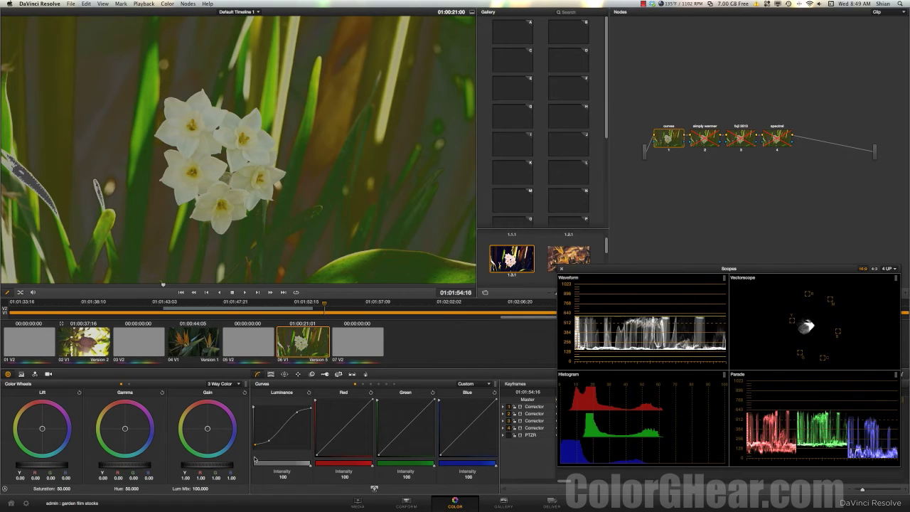
drag(252, 409, 253, 400)
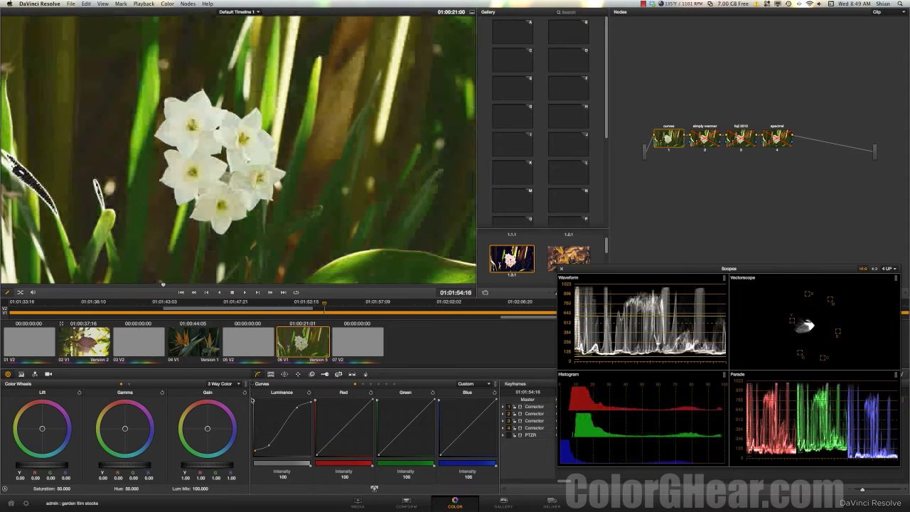
mouse_move(256, 452)
mouse_down()
mouse_move(256, 461)
mouse_move(257, 452)
mouse_up()
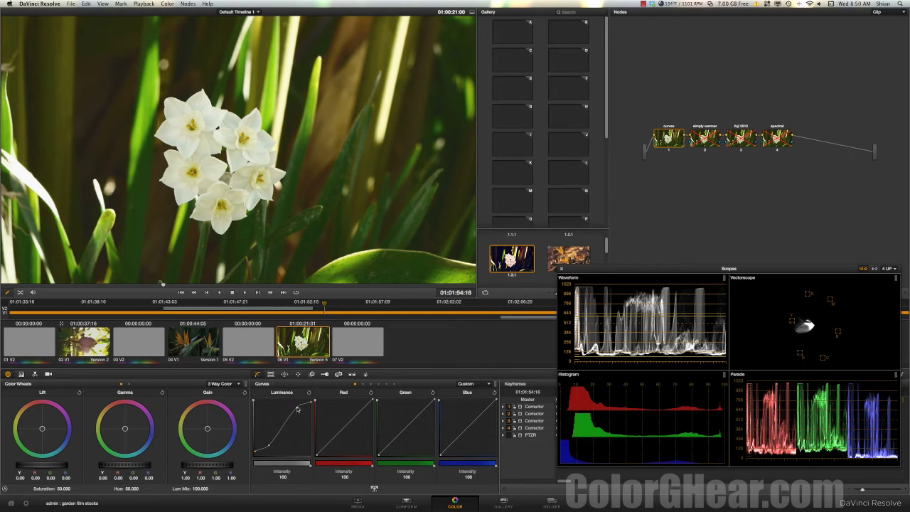
Pull the luminance curve's highlights and white point down around an added midtone point, and reset the curve
click(298, 410)
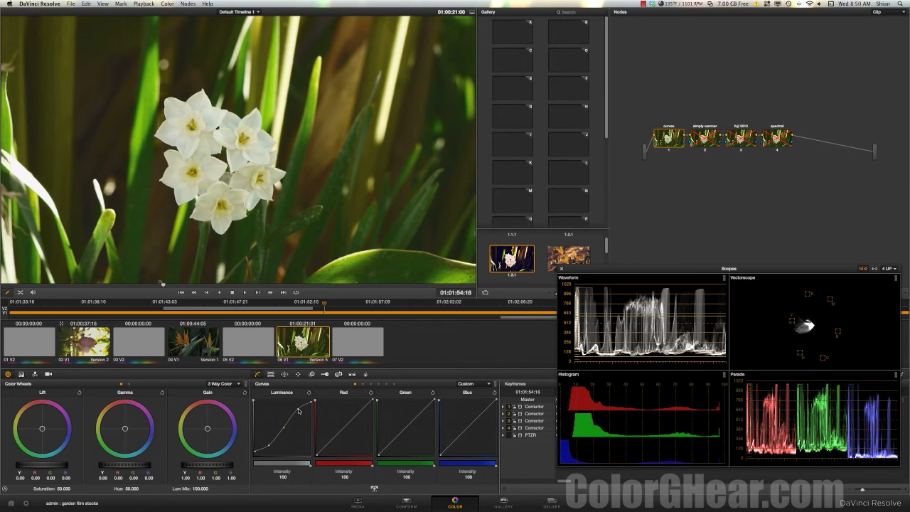
drag(298, 409, 301, 413)
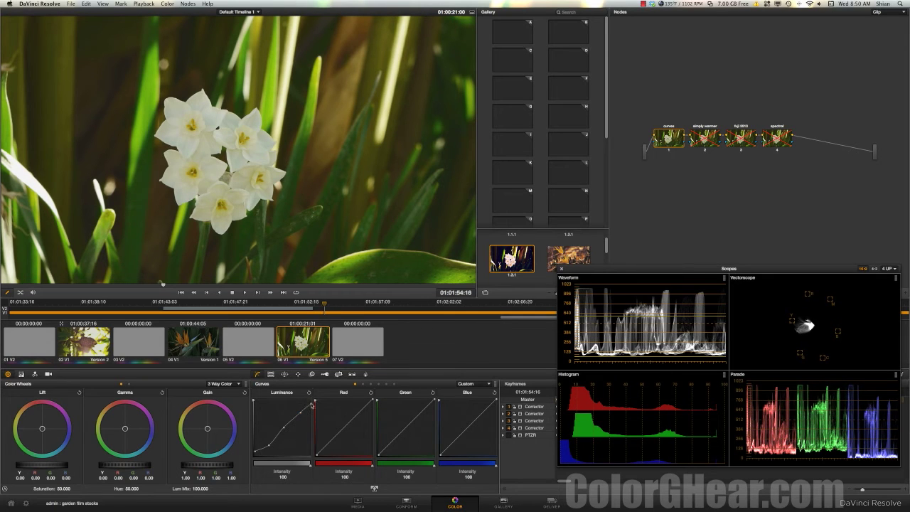
drag(312, 406, 313, 407)
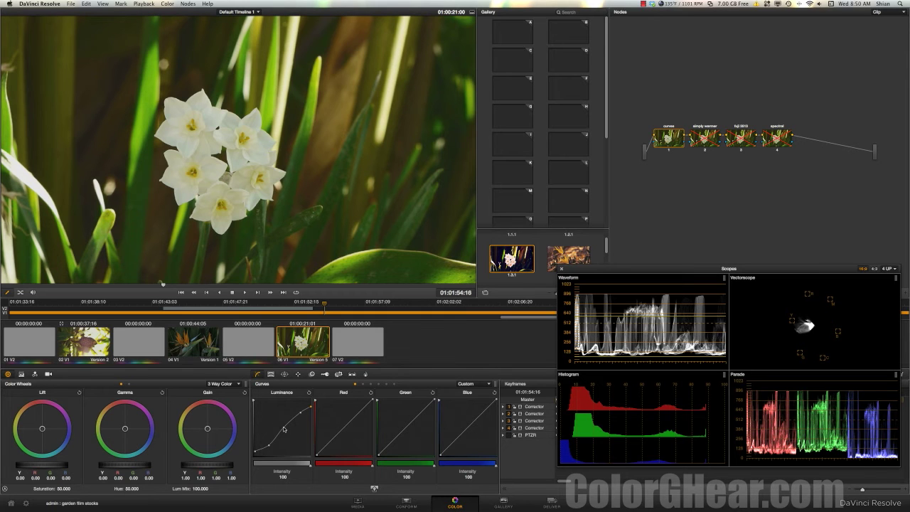
mouse_move(284, 429)
mouse_down()
mouse_move(264, 407)
mouse_move(294, 439)
mouse_move(274, 417)
mouse_move(289, 426)
mouse_up()
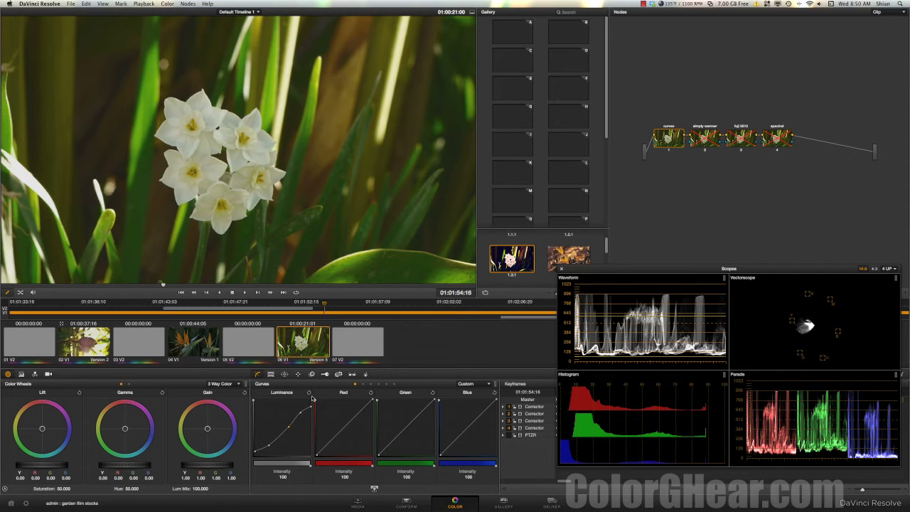
click(309, 393)
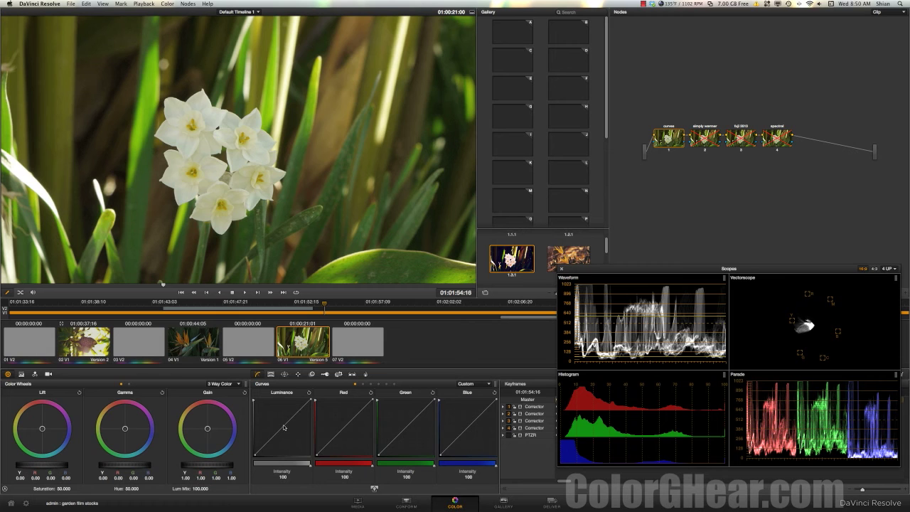
Try raising the luminance curve's midtones with a lowered white point, and reset the curve
mouse_move(283, 428)
mouse_down()
mouse_move(289, 433)
mouse_move(277, 422)
mouse_up()
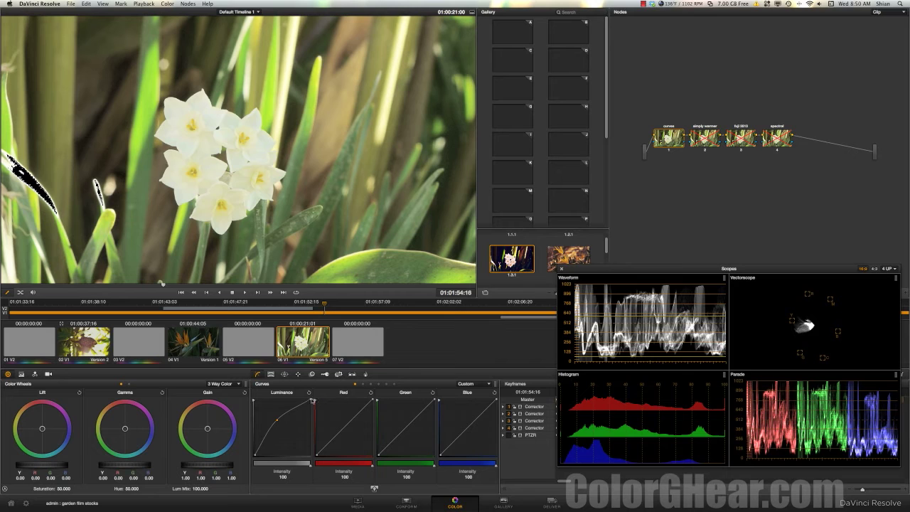
drag(313, 401, 311, 408)
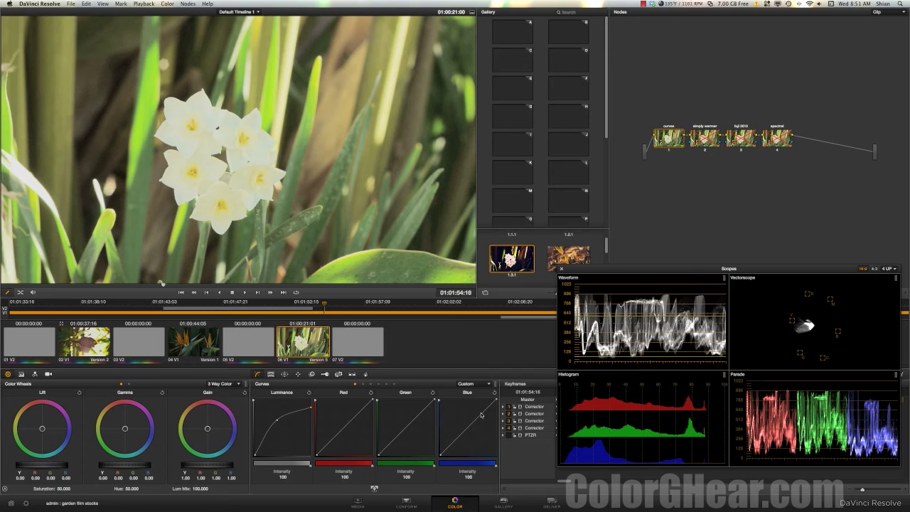
click(308, 393)
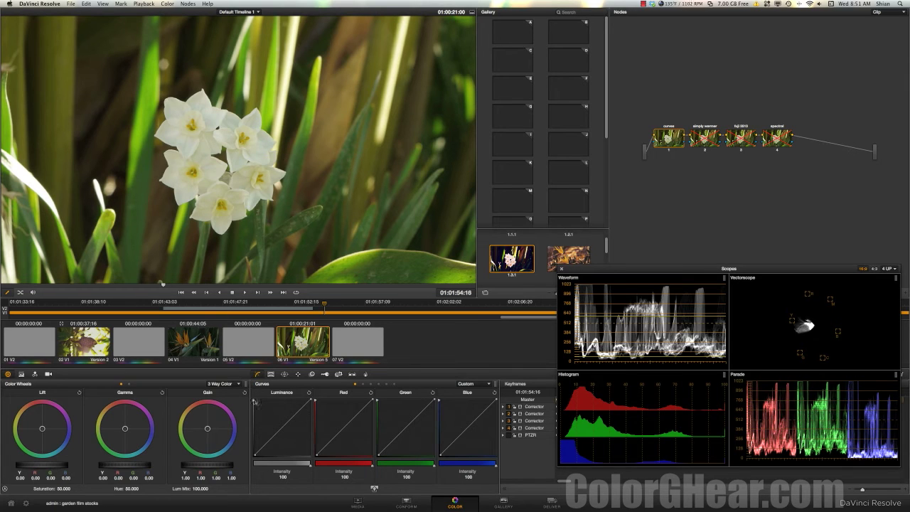
Compress the luminance range with the curve's upper-left handle, and return the handle to full height
drag(254, 401, 254, 414)
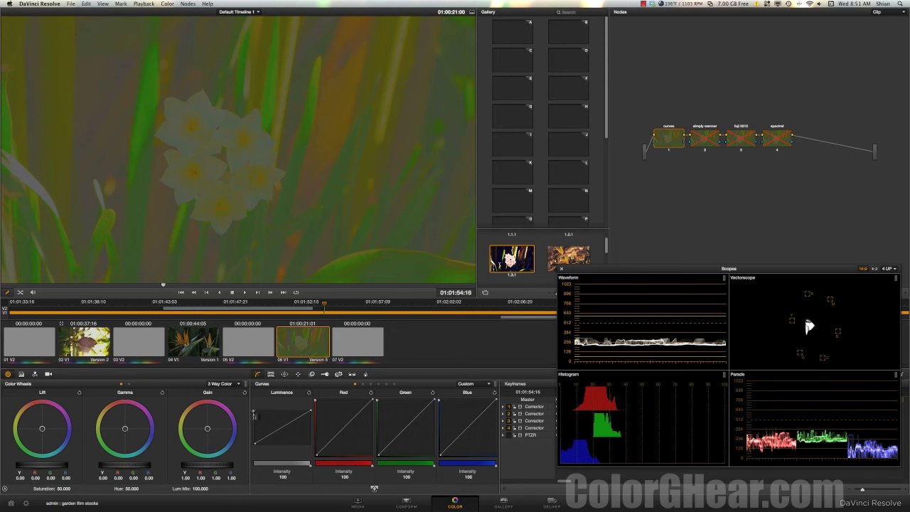
mouse_move(254, 413)
mouse_down()
mouse_move(254, 401)
mouse_move(254, 412)
mouse_up()
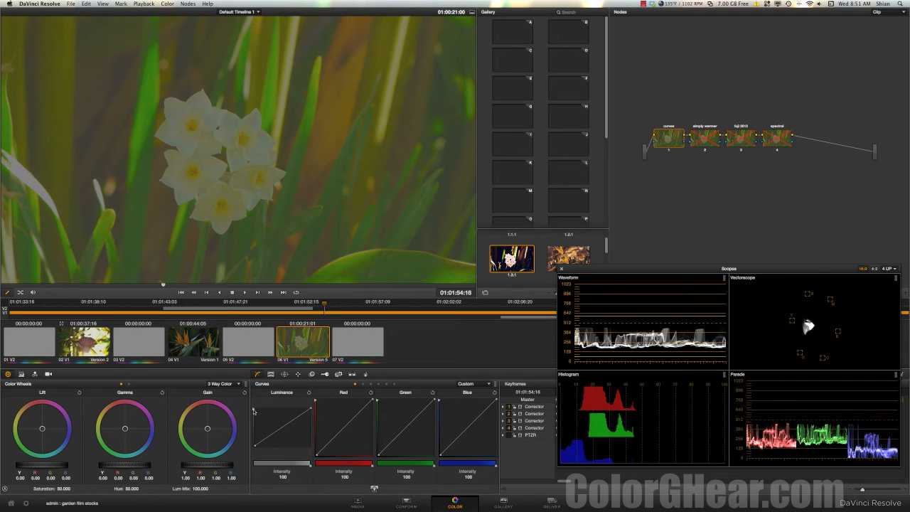
drag(254, 411, 253, 390)
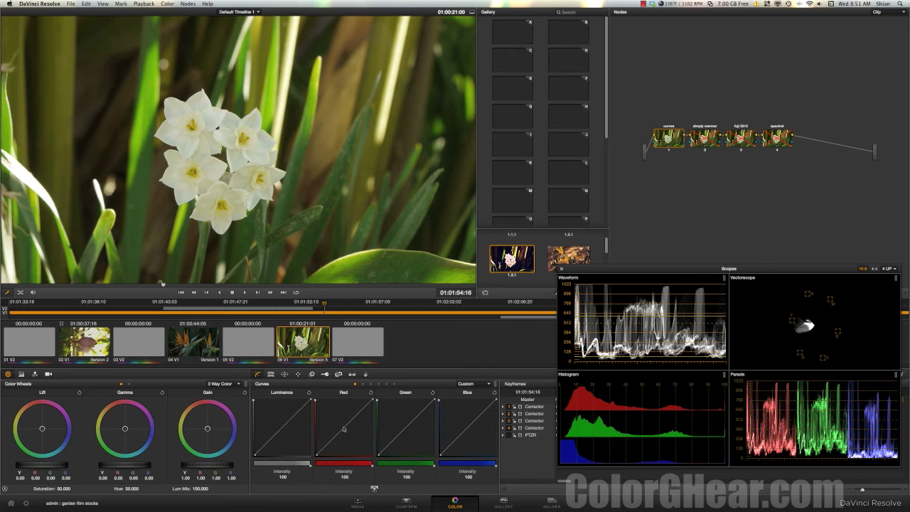
Try bending the red curve's midtones up and the green and blue midtones down, resetting each curve
mouse_move(345, 429)
mouse_down()
mouse_move(336, 422)
mouse_move(355, 442)
mouse_move(332, 437)
mouse_move(333, 417)
mouse_move(350, 424)
mouse_up()
mouse_move(408, 429)
mouse_down()
mouse_move(395, 417)
mouse_move(419, 441)
mouse_up()
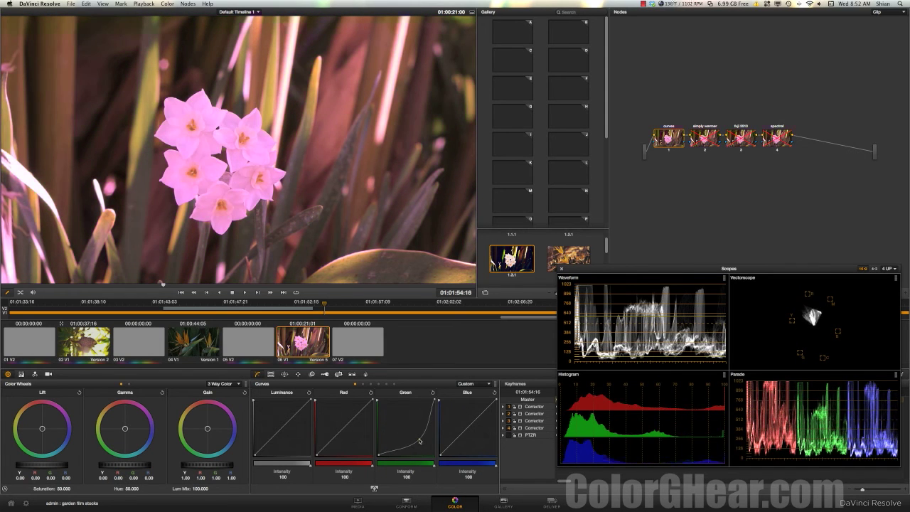
click(432, 393)
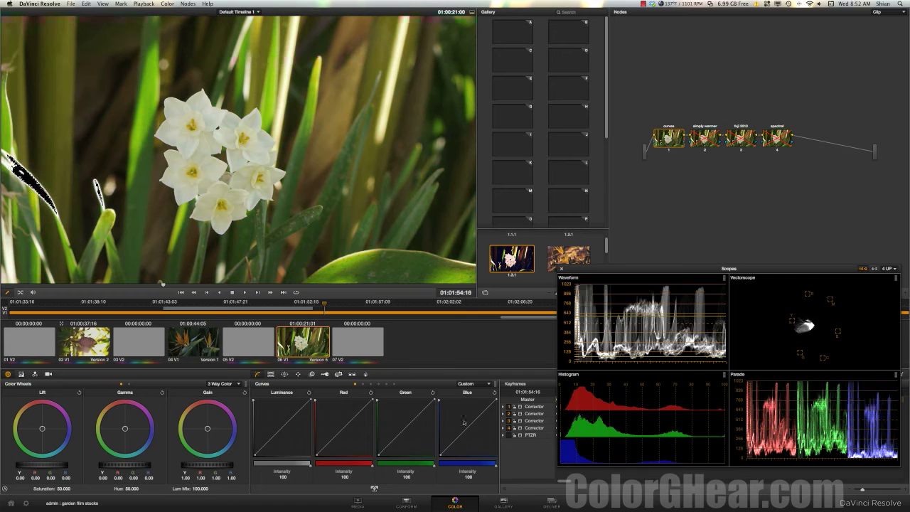
mouse_move(469, 429)
mouse_down()
mouse_move(463, 422)
mouse_move(481, 441)
mouse_up()
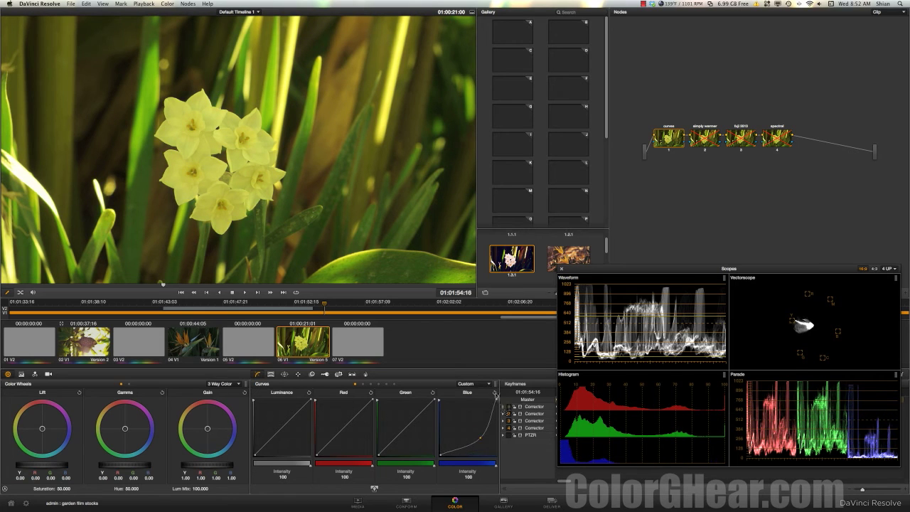
click(496, 392)
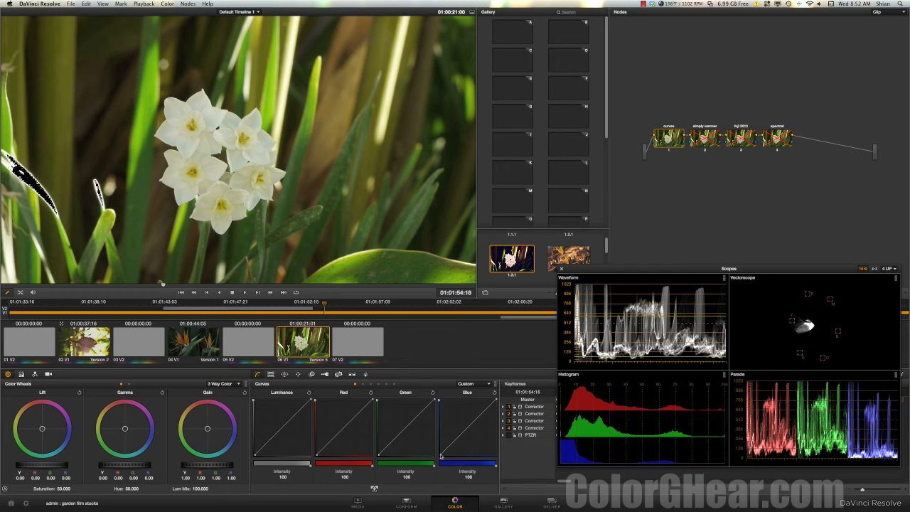
Raise the blue curve's black point to tint the shadows, and lift the red curve's midtones slightly
drag(442, 456, 442, 448)
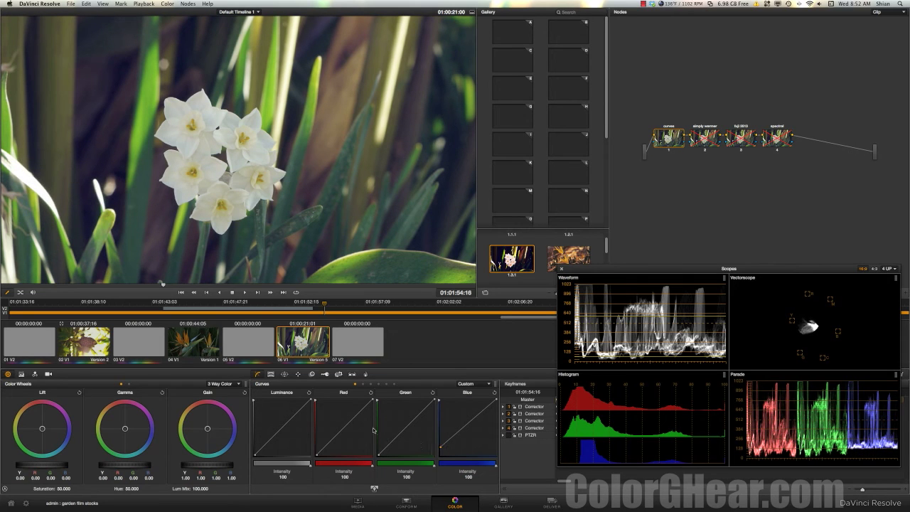
drag(346, 427, 343, 426)
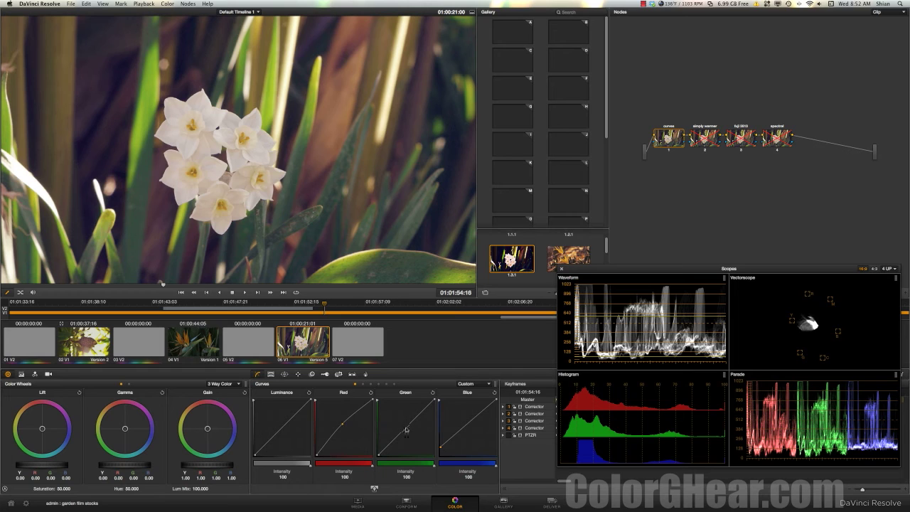
Anchor the green curve's midtones with a point and pull its shadows down slightly
drag(406, 429, 408, 430)
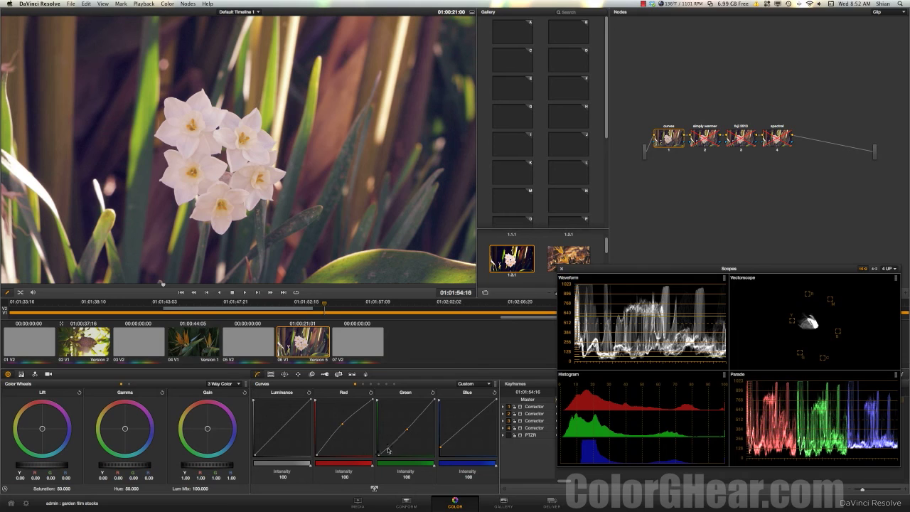
click(388, 450)
drag(388, 449, 388, 450)
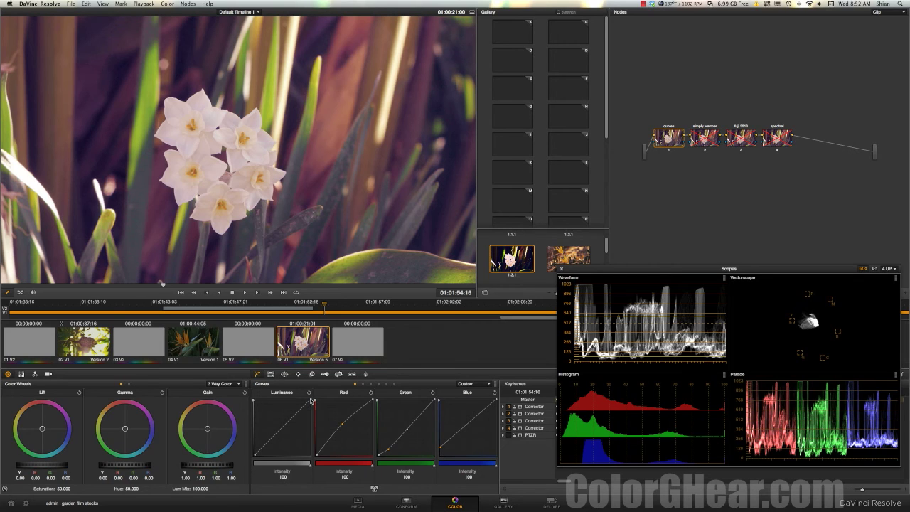
Shape the luminance curve into a gentle S with a lowered white point, lifted highlights and lowered shadows
drag(312, 401, 295, 412)
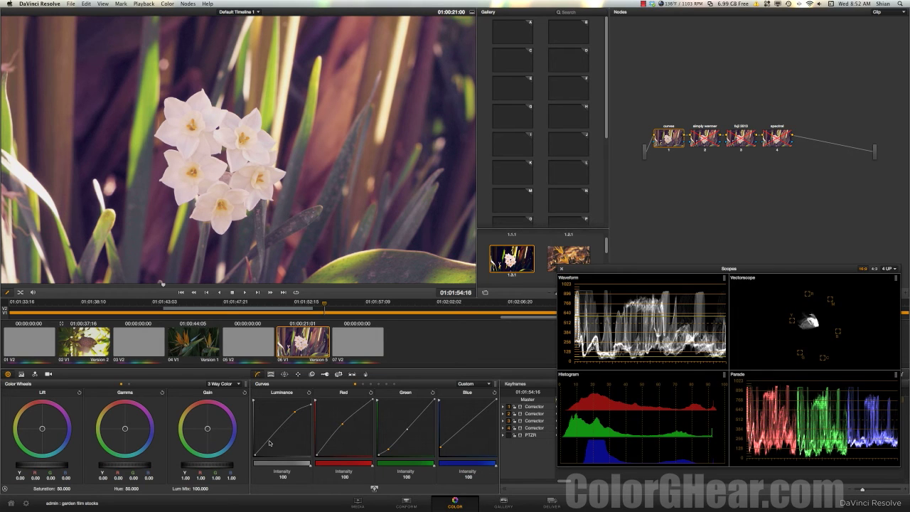
drag(269, 443, 270, 447)
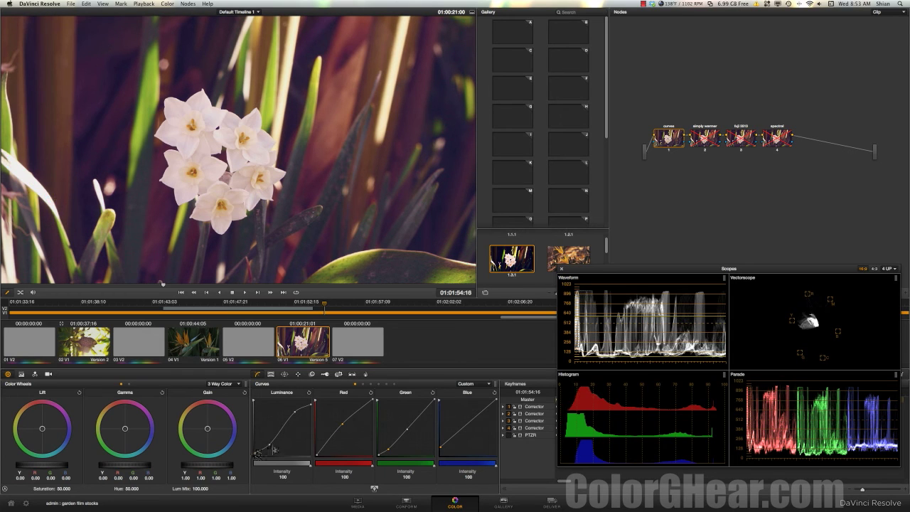
drag(270, 446, 270, 445)
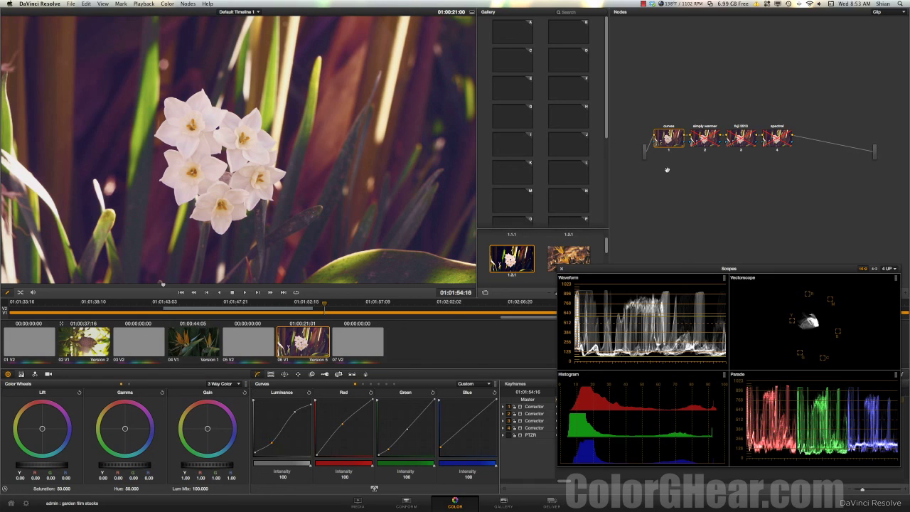
Enable nodes 2 and 3 and show the key settings of node 3
click(707, 150)
click(743, 150)
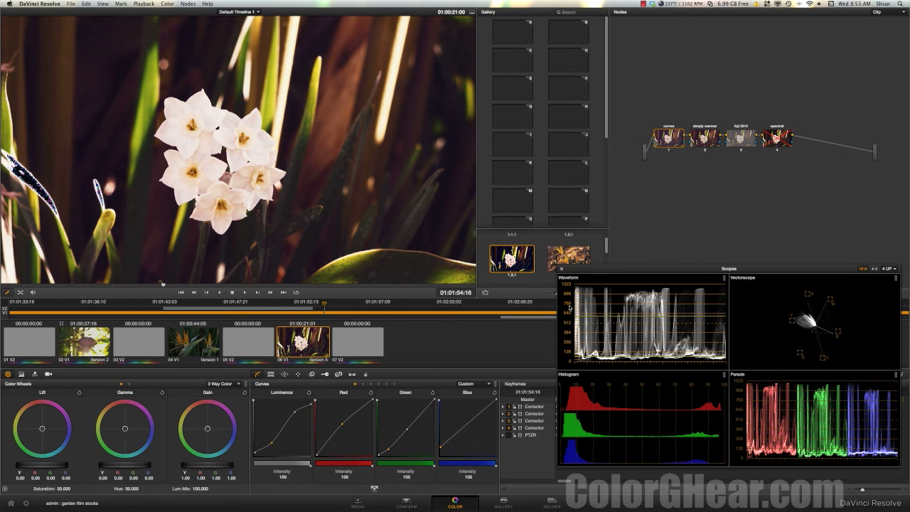
click(325, 375)
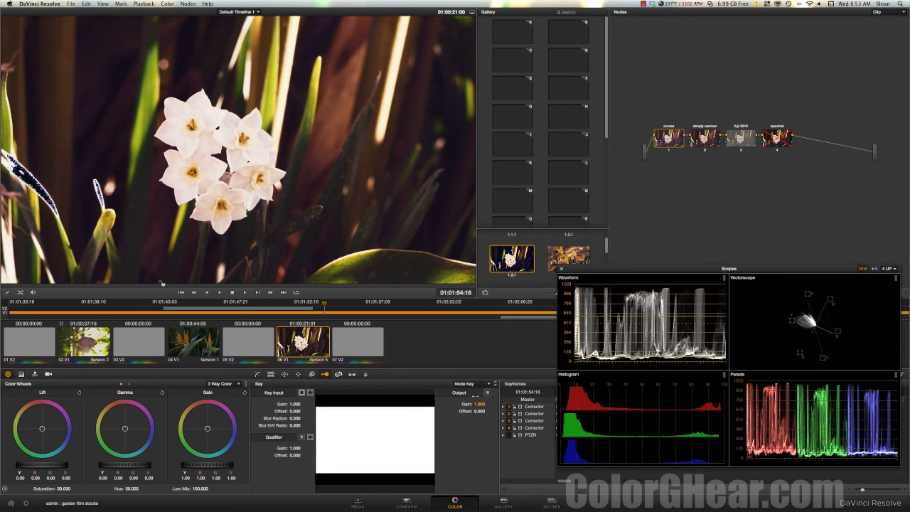
click(743, 147)
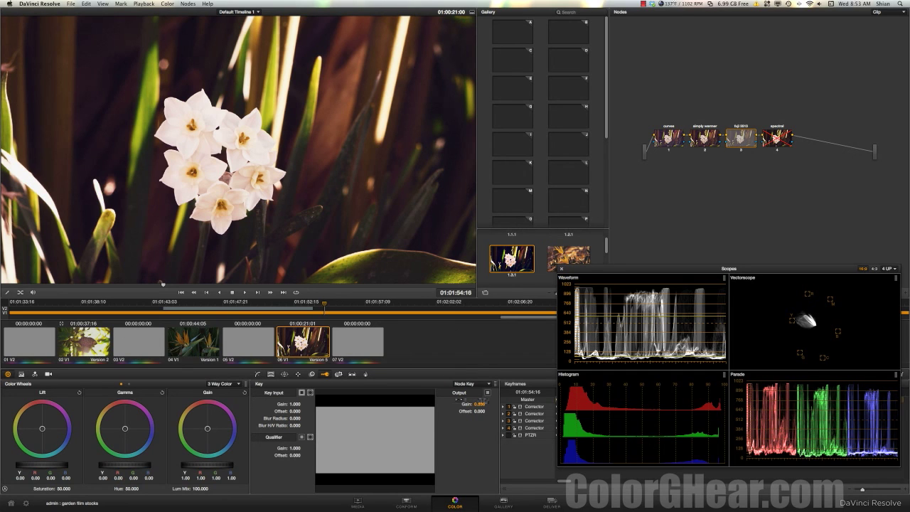
Enable the spectral node, and toggle the simply warmer node off and back on to compare its effect
click(777, 149)
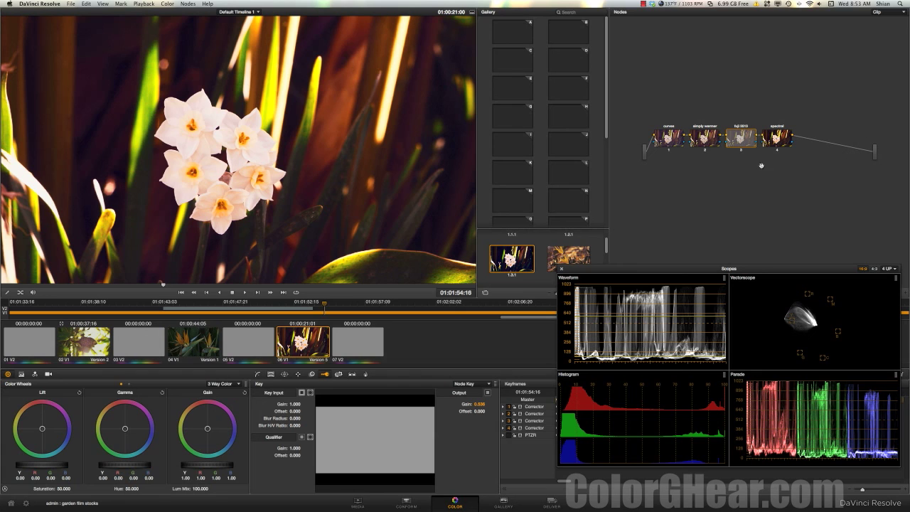
click(705, 151)
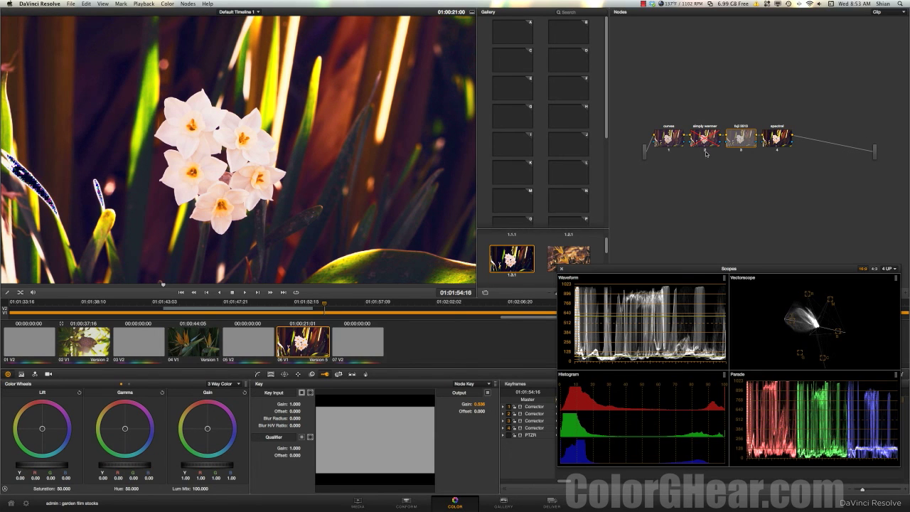
click(706, 151)
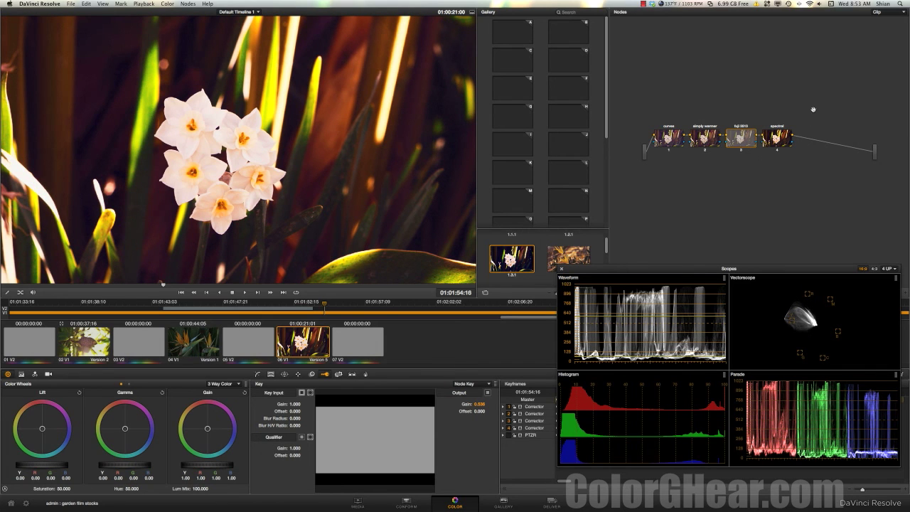
Compare the grade with the ungraded Version 1, return to Version 5, and shift the Scopes window slightly
key(super+n)
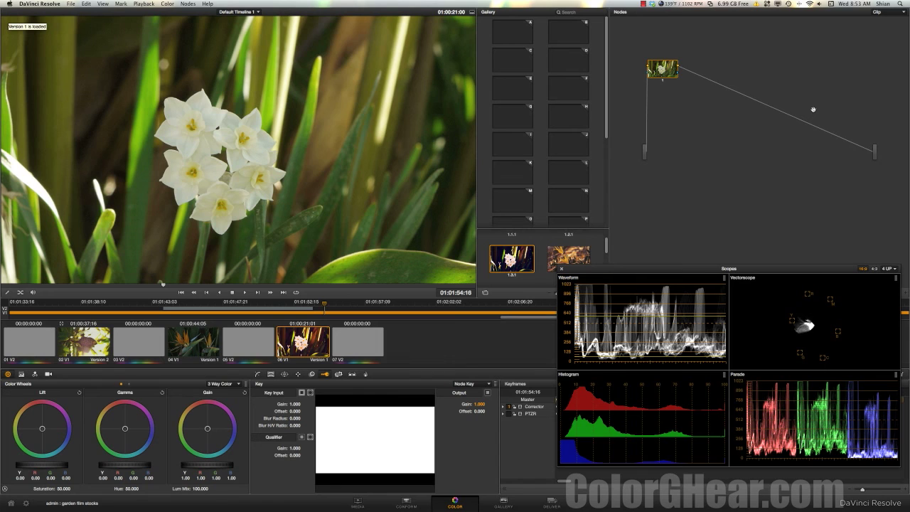
key(super+b)
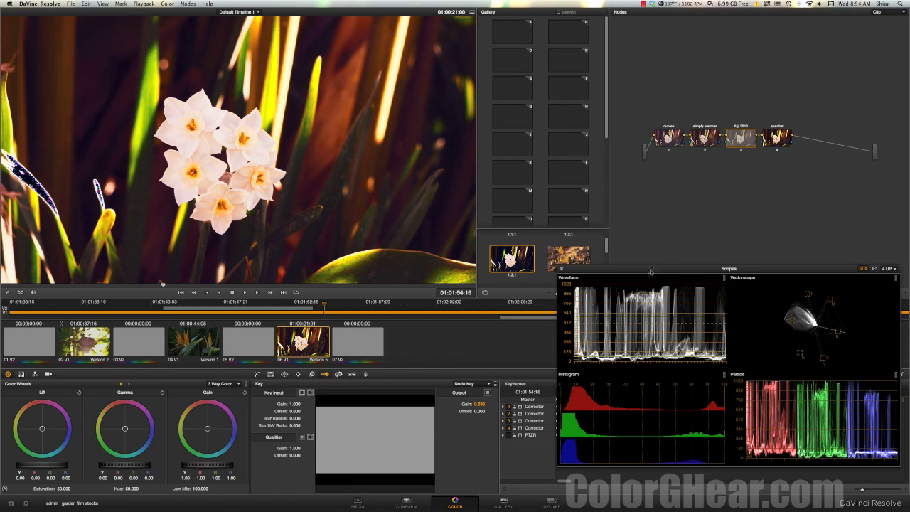
drag(662, 271, 682, 267)
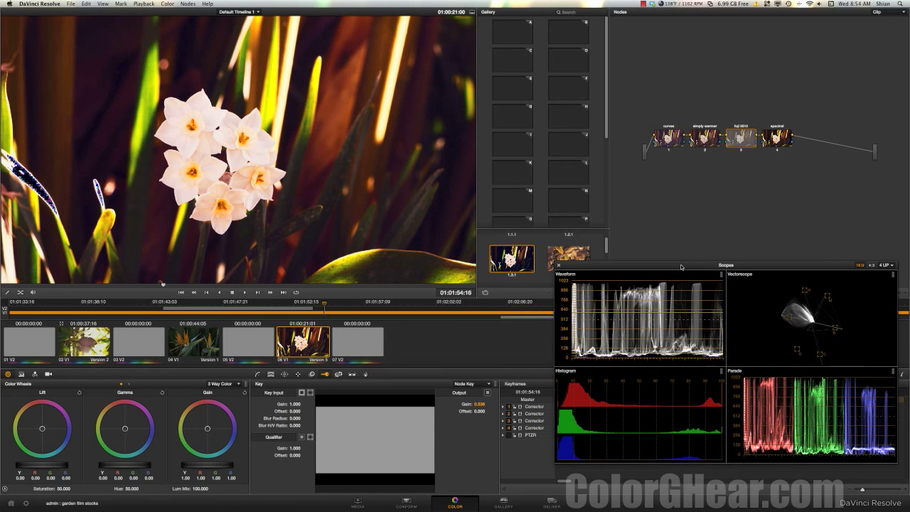